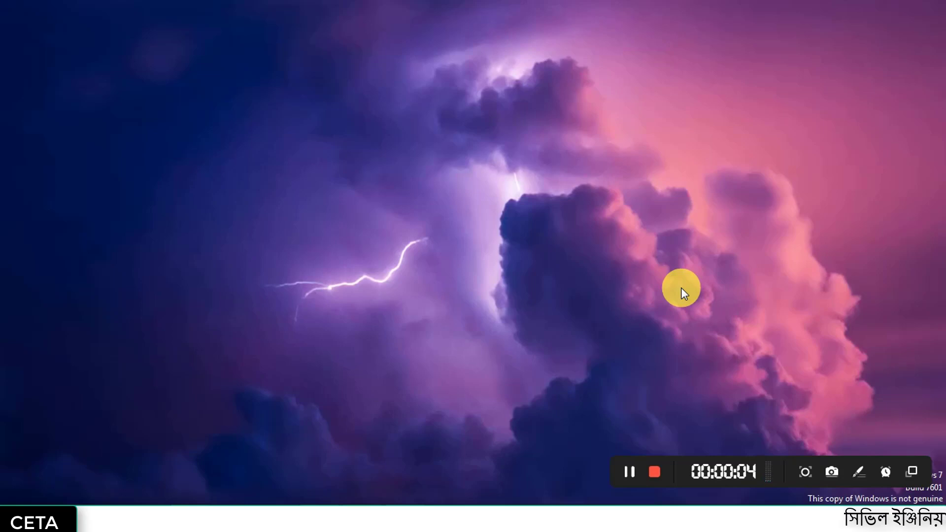
# Switch to 3ds Max and examine the three imported floor plans, ending close on the middle plan's front corner walls.
pyautogui.click(306, 520)
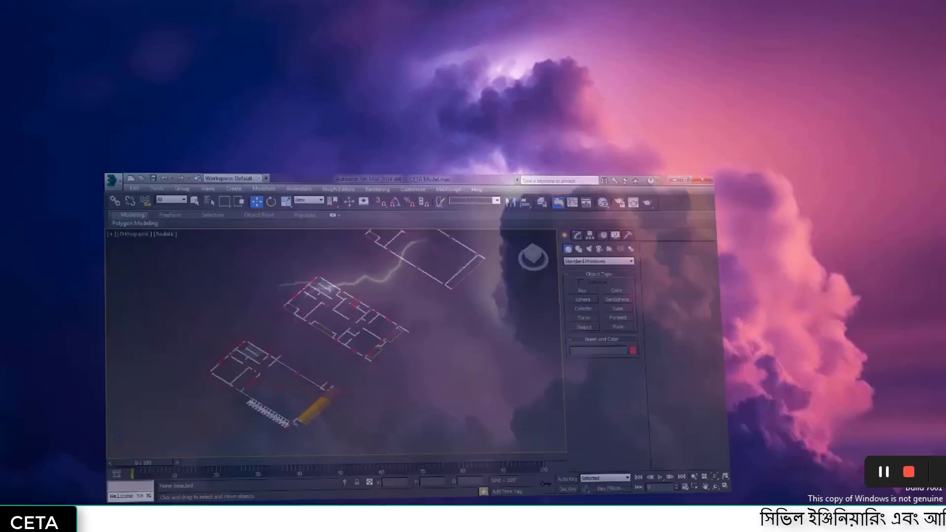
pyautogui.keyDown('alt'); pyautogui.moveTo(452, 310); pyautogui.dragTo(478, 338, button='middle'); pyautogui.keyUp('alt')
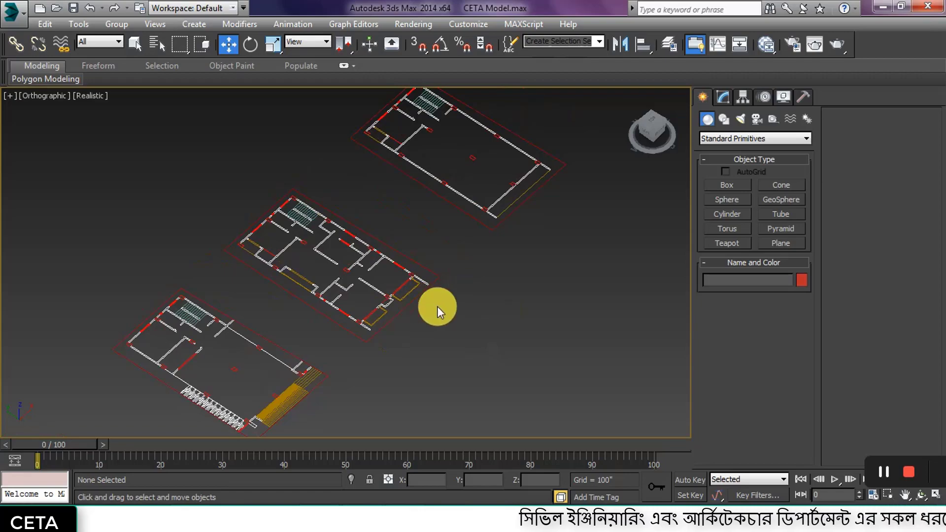
pyautogui.keyDown('alt'); pyautogui.moveTo(440, 309); pyautogui.dragTo(416, 303, button='middle'); pyautogui.keyUp('alt')
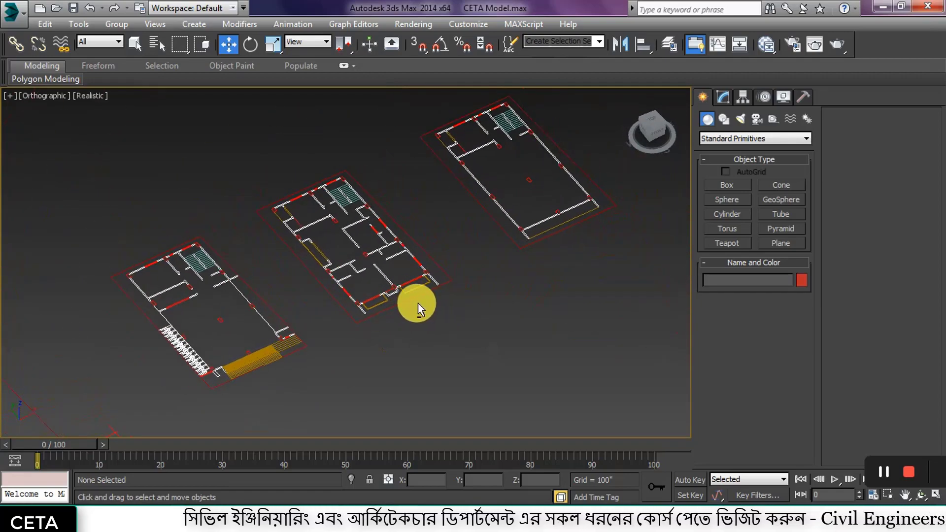
pyautogui.moveTo(897, 456)
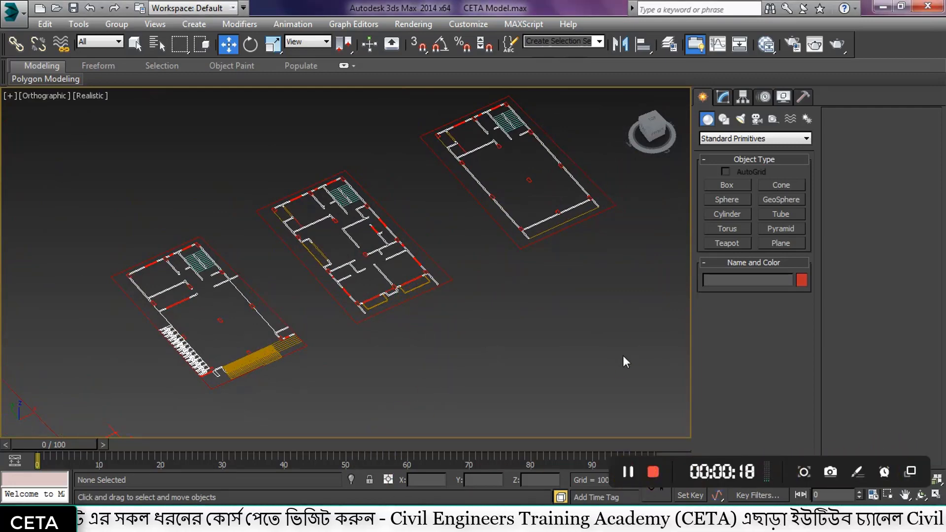
pyautogui.keyDown('alt'); pyautogui.moveTo(373, 302); pyautogui.dragTo(351, 322, button='middle'); pyautogui.keyUp('alt')
pyautogui.scroll(5, 347, 295)
pyautogui.scroll(4, 402, 331)
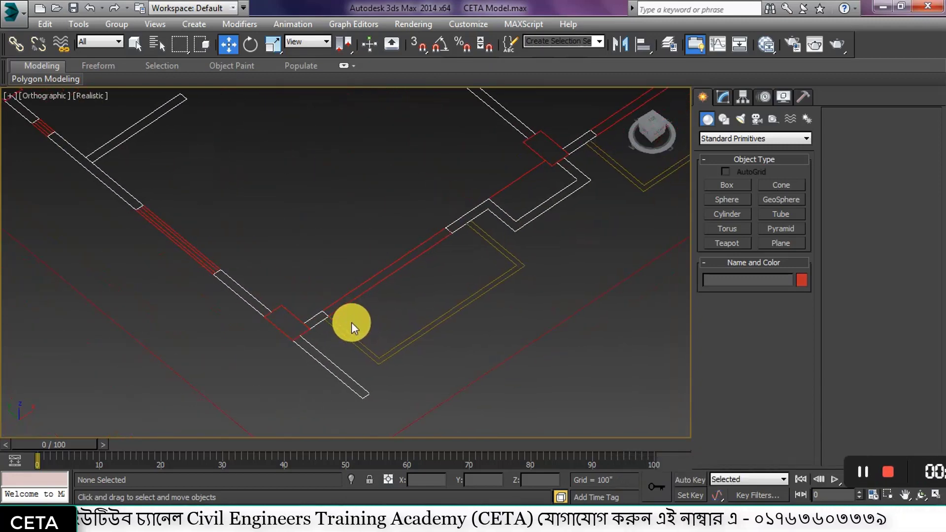
pyautogui.scroll(2, 313, 341)
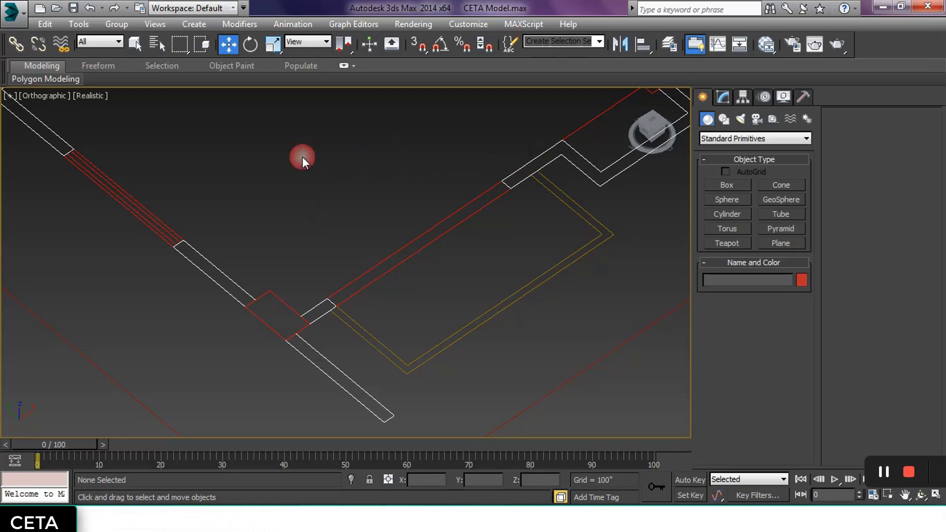
pyautogui.moveTo(315, 275); pyautogui.dragTo(358, 259, button='middle')
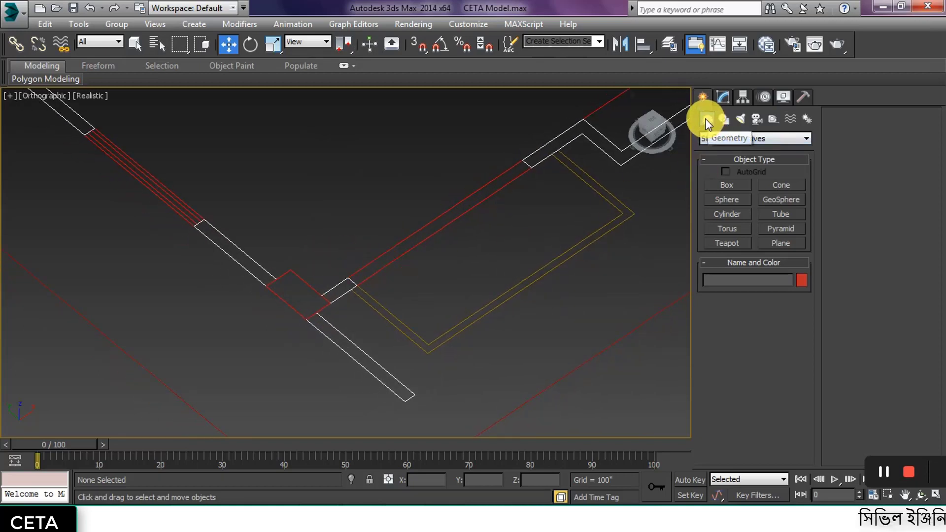
# Look through the available geometry categories and spline shapes, ending on the Standard Primitives.
pyautogui.click(724, 119)
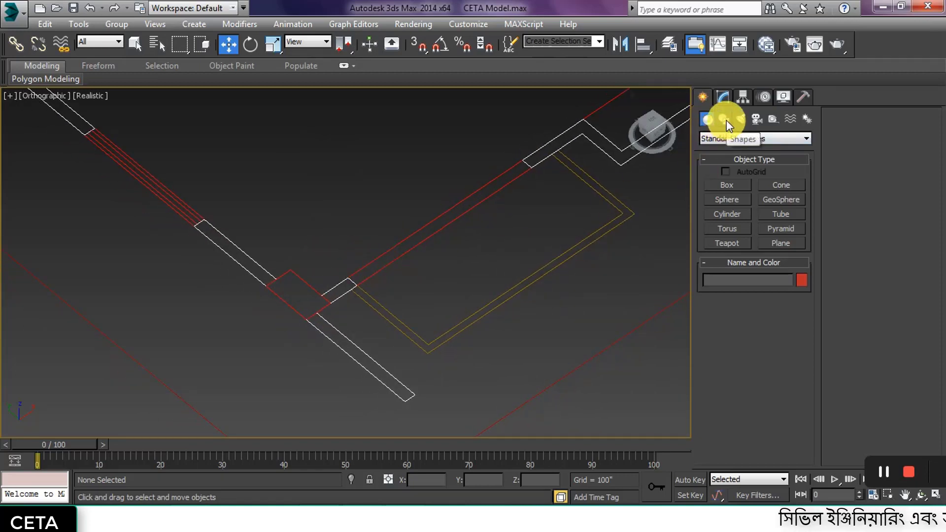
pyautogui.click(707, 119)
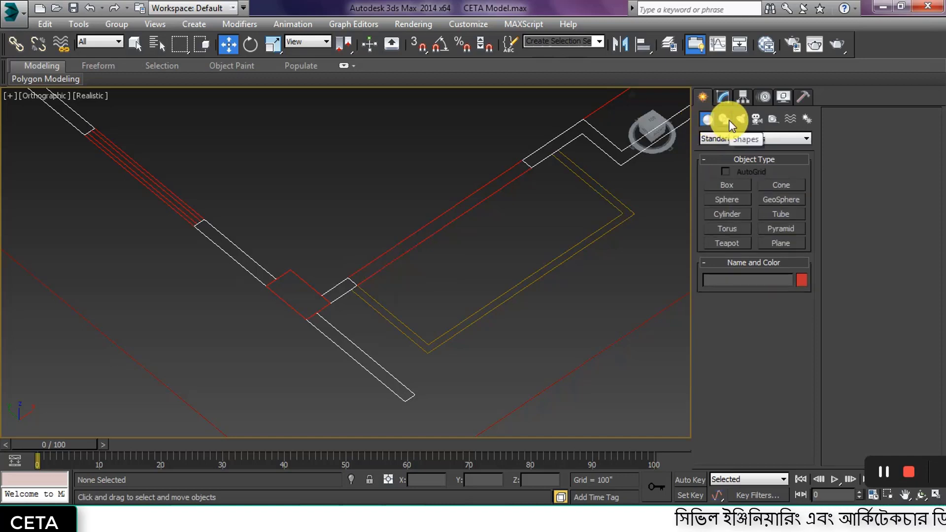
pyautogui.click(724, 120)
pyautogui.click(707, 119)
pyautogui.click(711, 138)
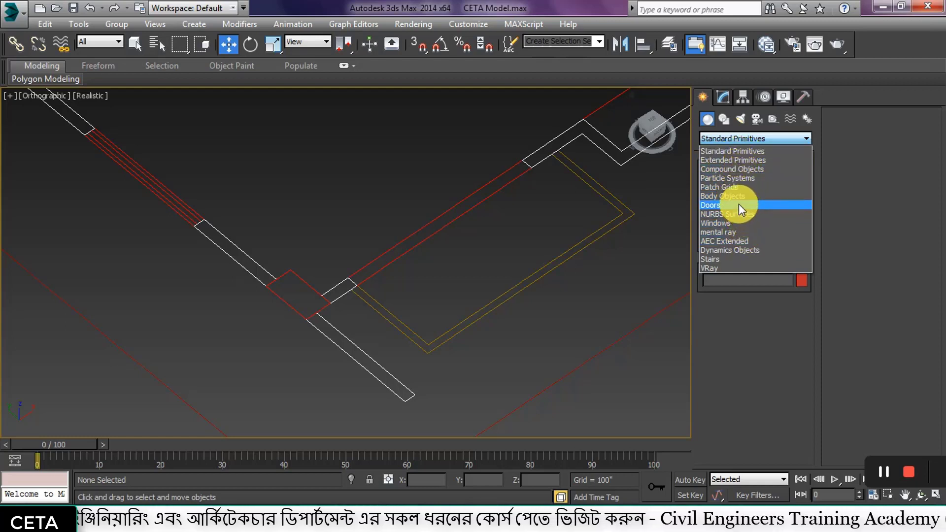
pyautogui.click(749, 341)
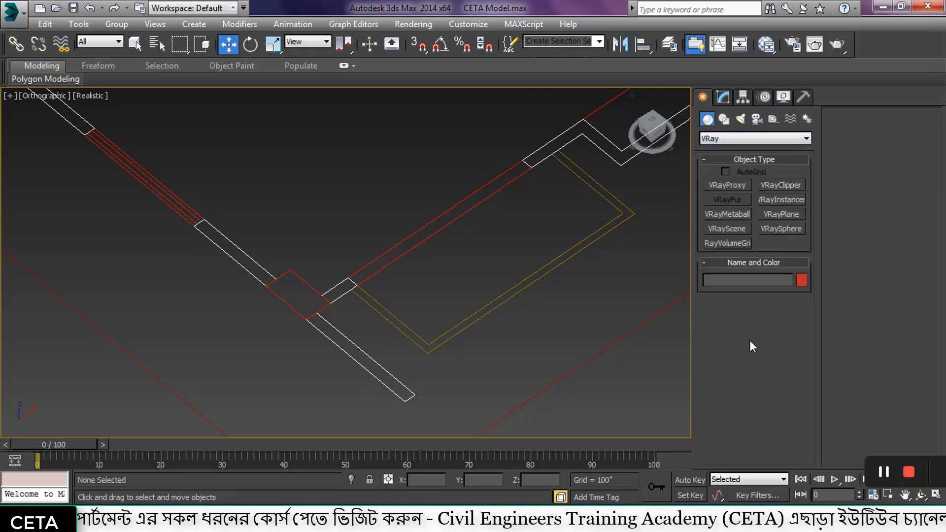
pyautogui.click(726, 140)
pyautogui.click(731, 151)
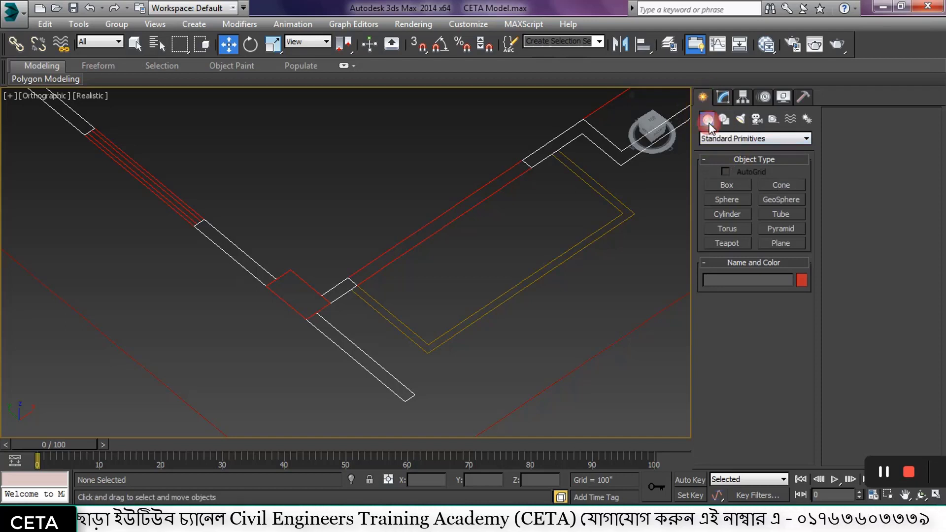
pyautogui.moveTo(439, 262); pyautogui.dragTo(497, 217, button='middle')
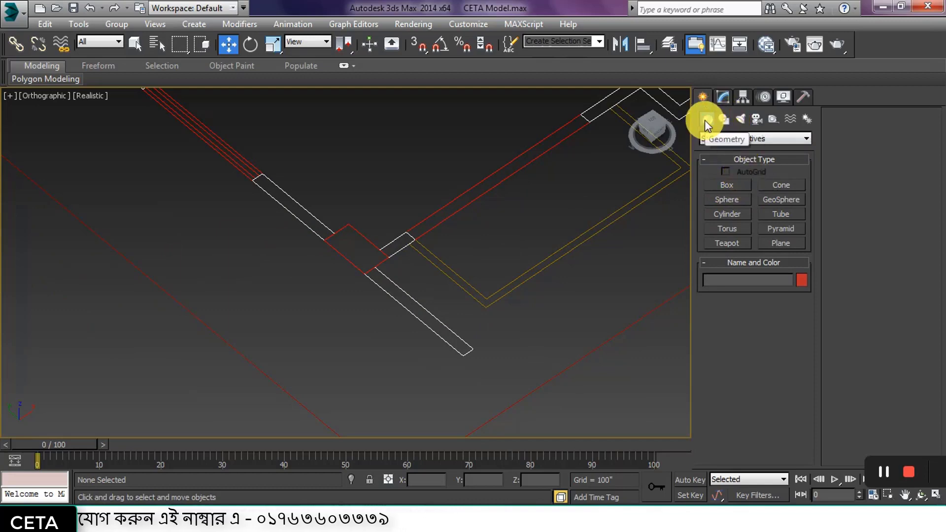
pyautogui.click(724, 119)
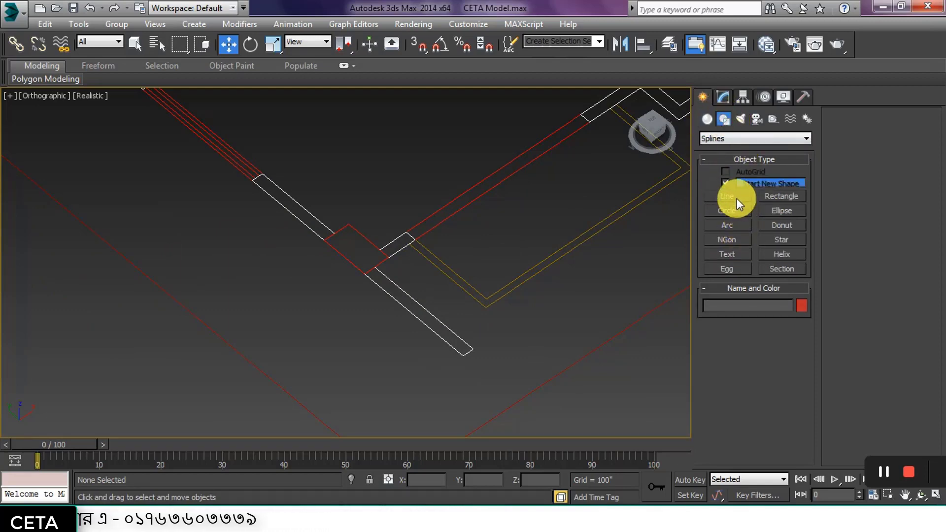
pyautogui.click(711, 116)
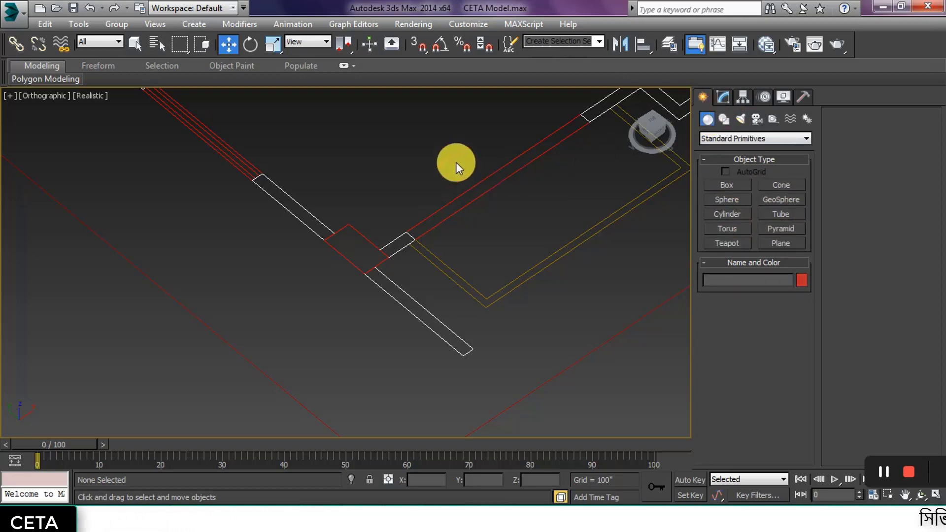
pyautogui.moveTo(456, 164); pyautogui.dragTo(410, 184, button='middle')
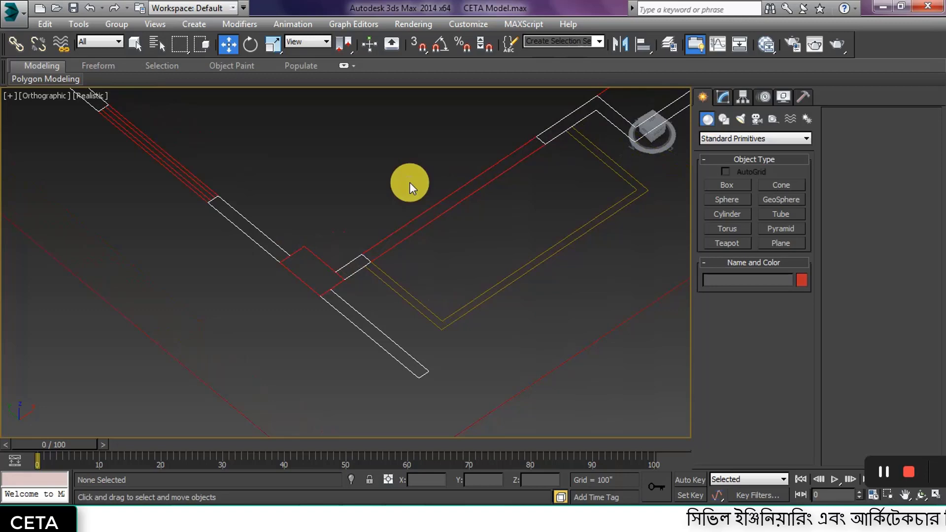
pyautogui.click(726, 185)
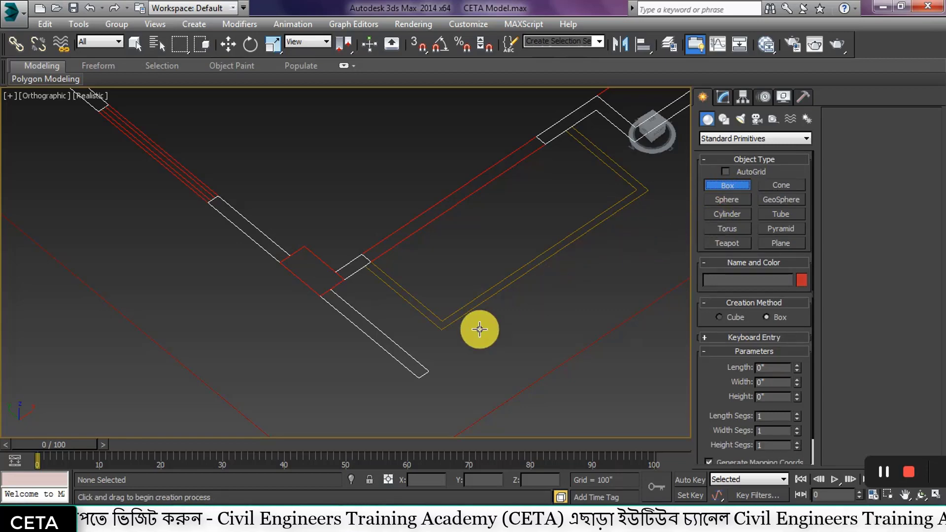
pyautogui.moveTo(300, 301); pyautogui.dragTo(332, 326, button='middle')
pyautogui.scroll(6, 335, 323)
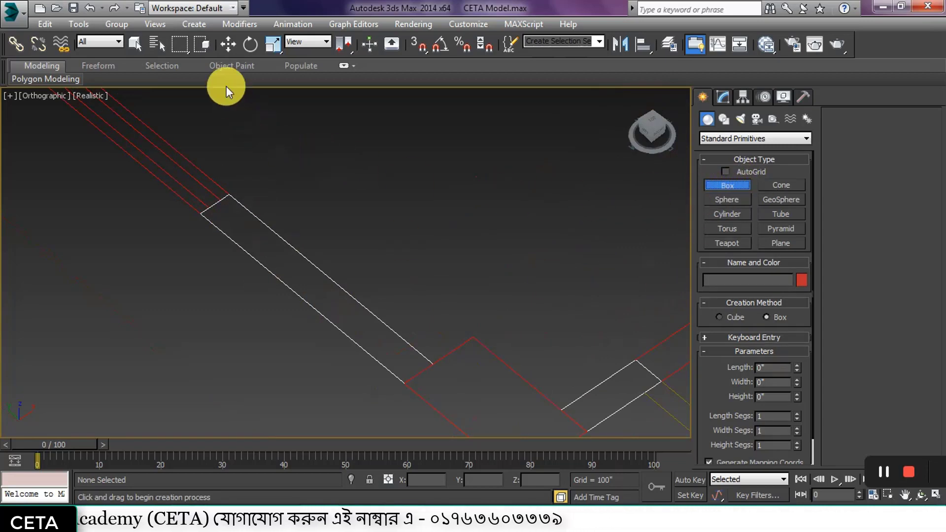
pyautogui.click(226, 46)
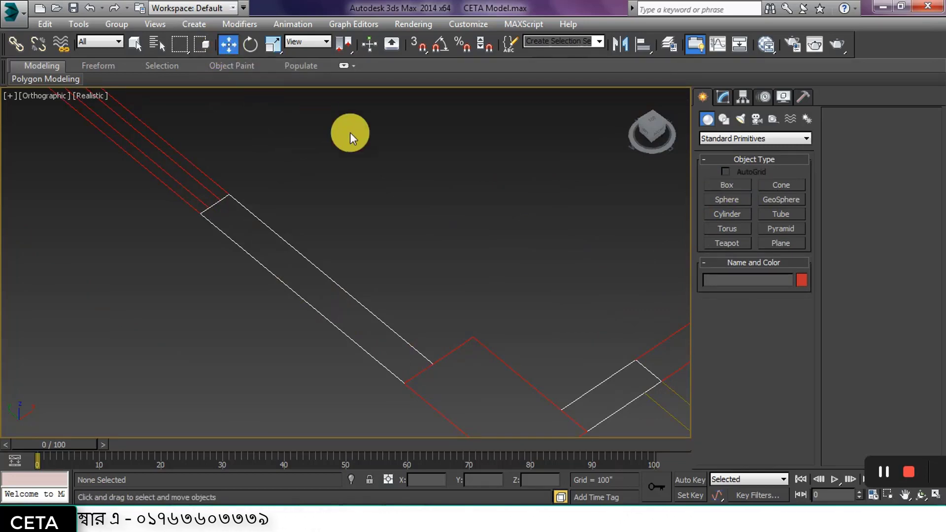
# Turn on 3D snapping and check that Vertex, Endpoint and Midpoint are among its active snap types.
pyautogui.click(419, 42)
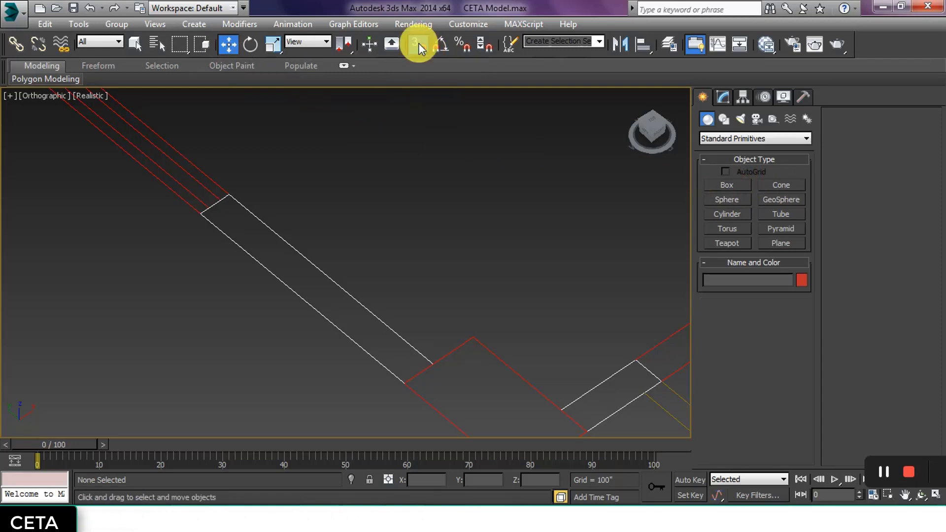
pyautogui.rightClick(419, 43)
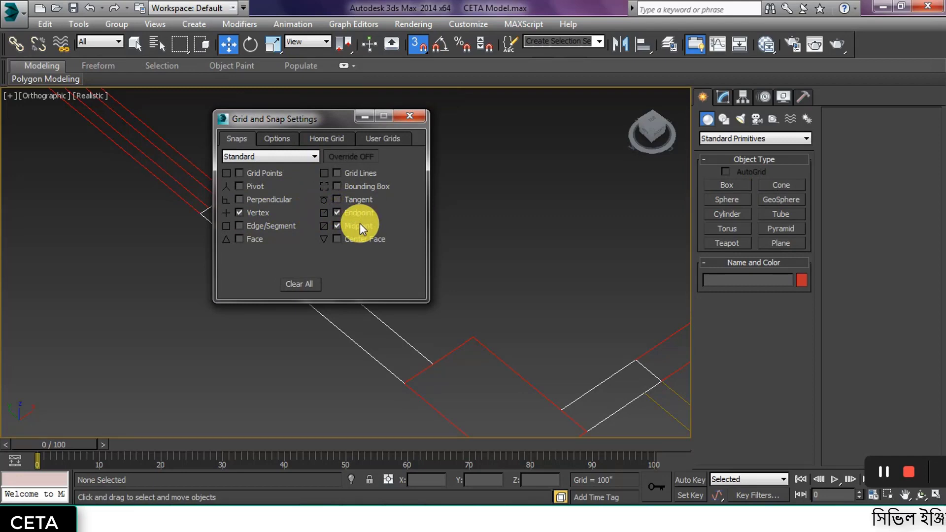
pyautogui.click(411, 114)
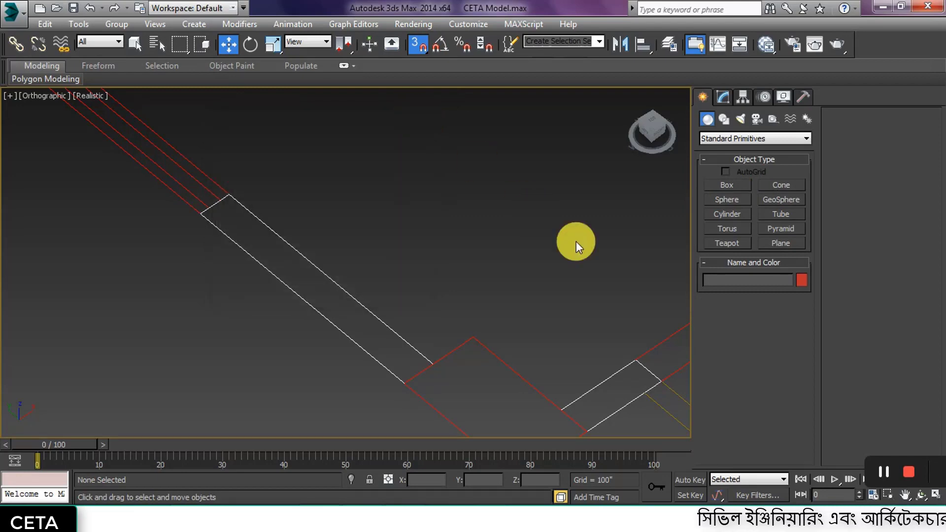
pyautogui.click(425, 45)
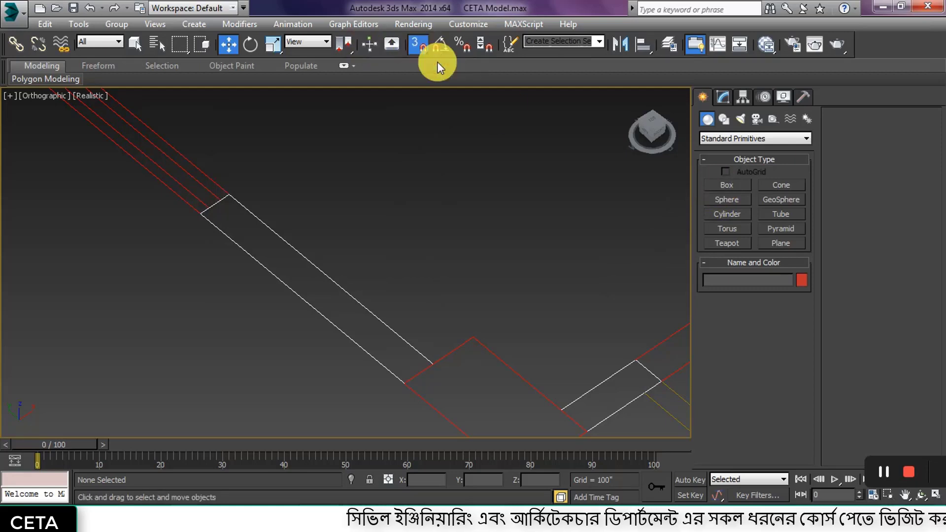
# Draw a trial box over the wall segment beside the corner column, 39" by 5" and about 33" high, and delete it.
pyautogui.click(728, 185)
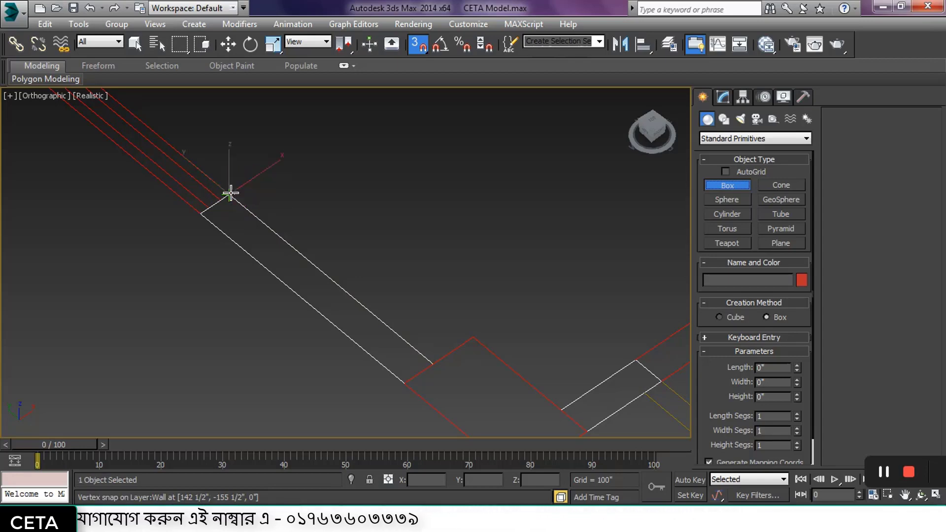
pyautogui.moveTo(228, 194); pyautogui.dragTo(398, 381)
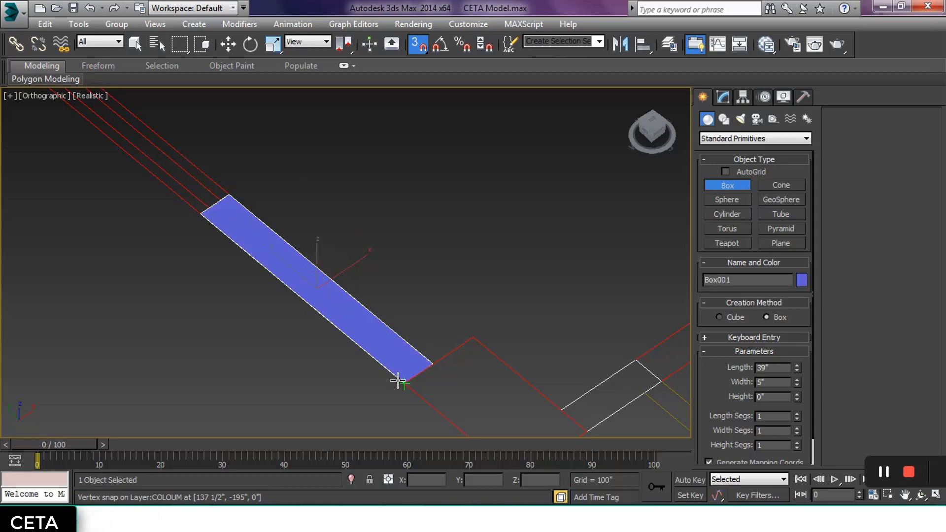
pyautogui.moveTo(398, 381); pyautogui.dragTo(395, 376)
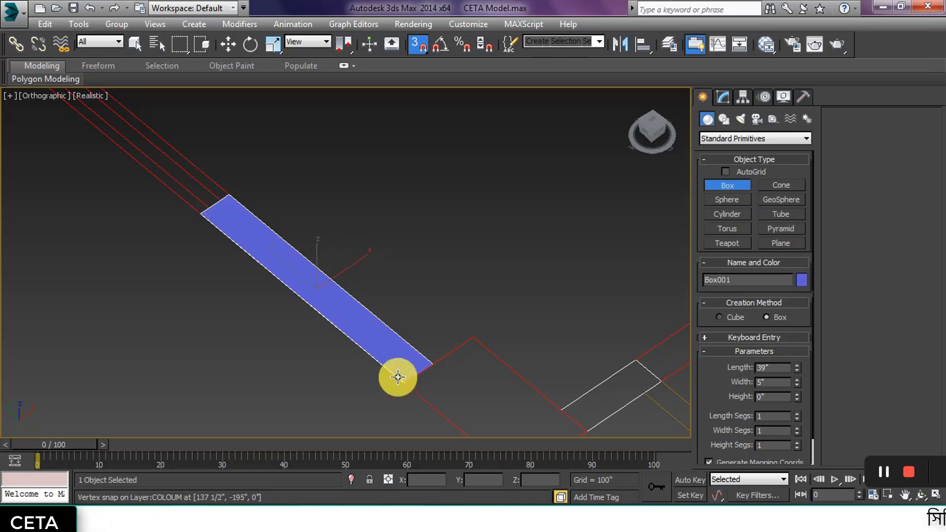
pyautogui.click(430, 122)
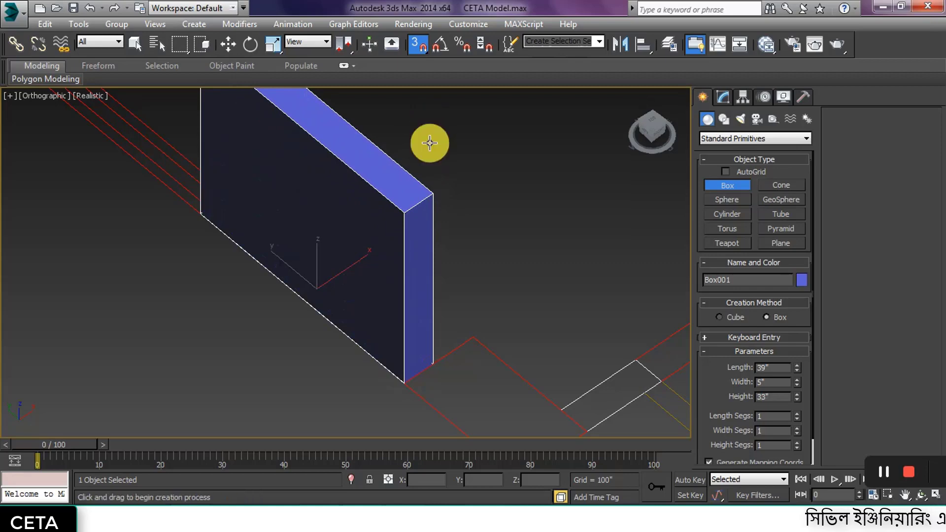
pyautogui.press('w')
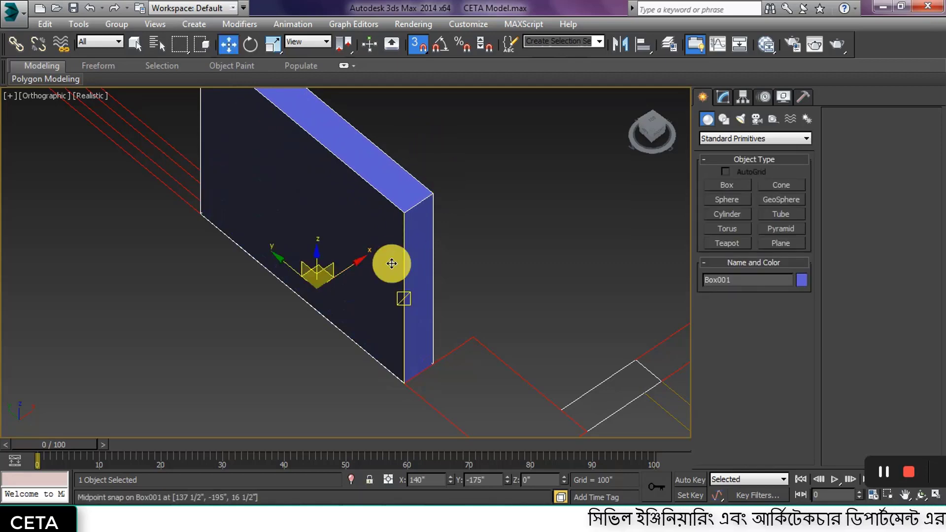
pyautogui.press('Delete')
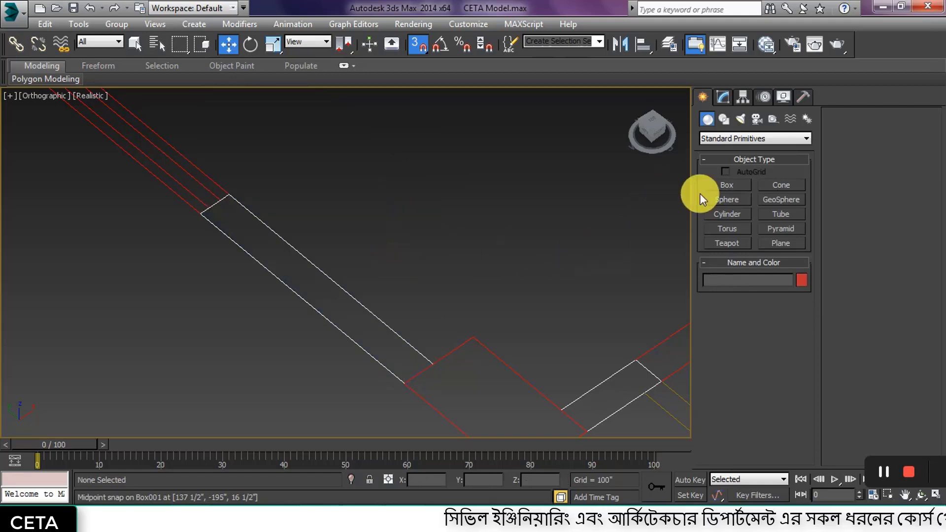
# Create a box snapped to opposite corners of the wall segment beside the corner column, 39" by 5" and about 34" high.
pyautogui.click(724, 185)
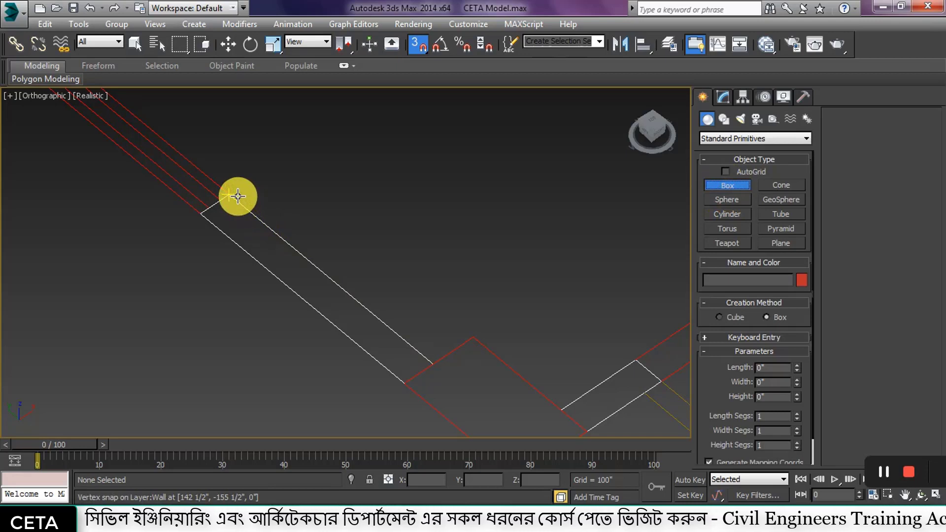
pyautogui.moveTo(238, 196); pyautogui.dragTo(410, 382)
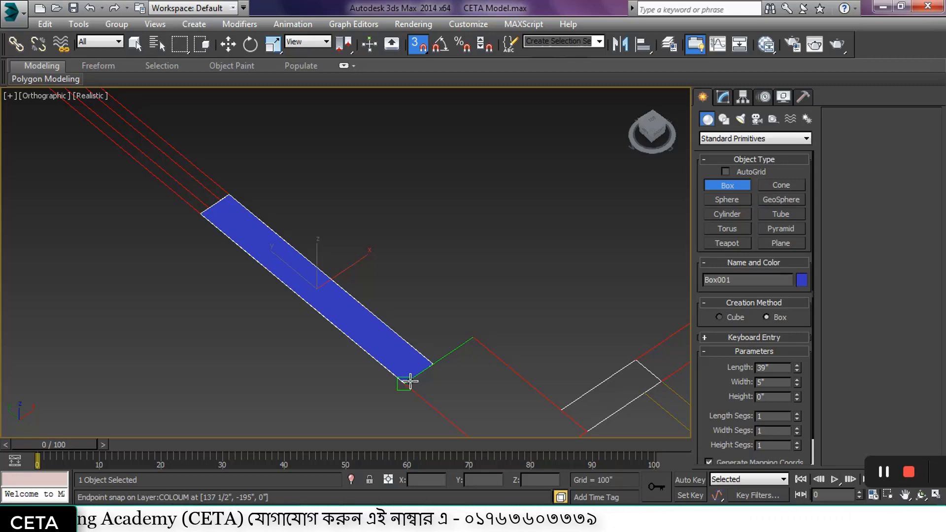
pyautogui.click(410, 381)
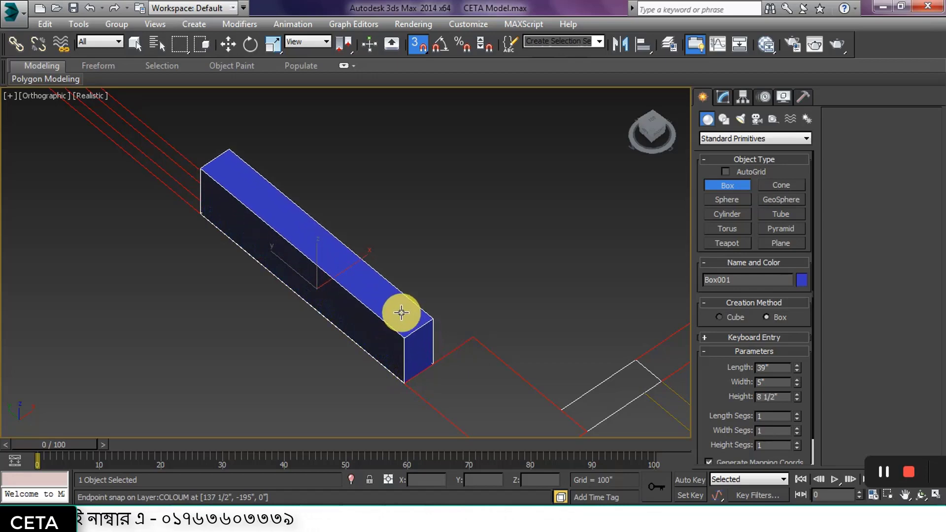
pyautogui.click(376, 120)
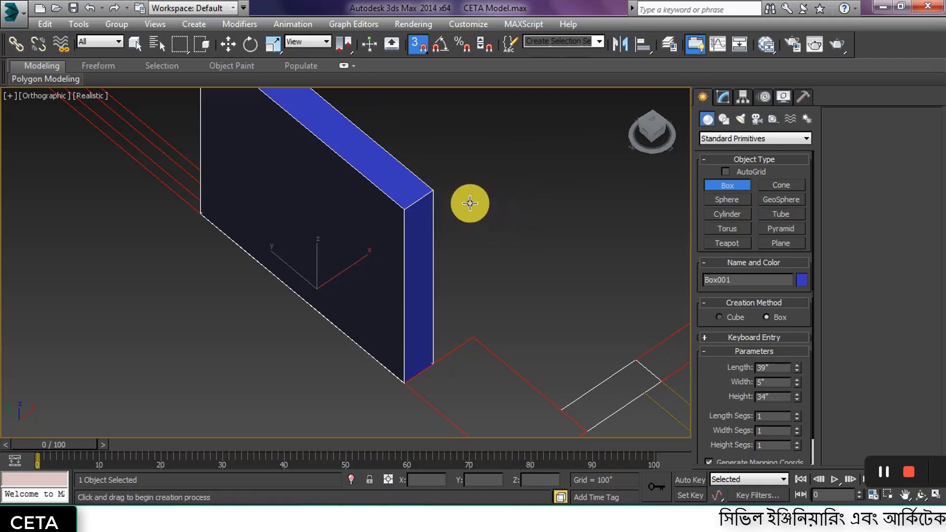
pyautogui.press('w')
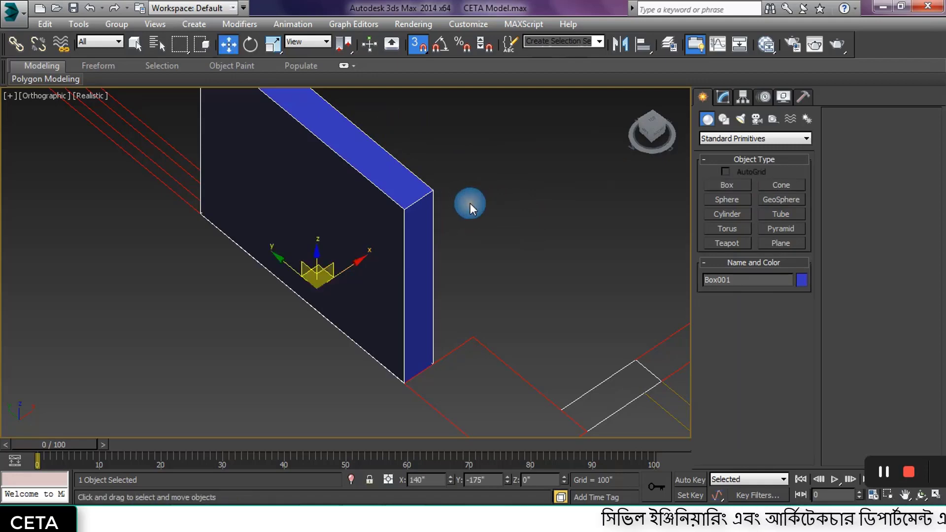
pyautogui.click(515, 264)
pyautogui.click(434, 266)
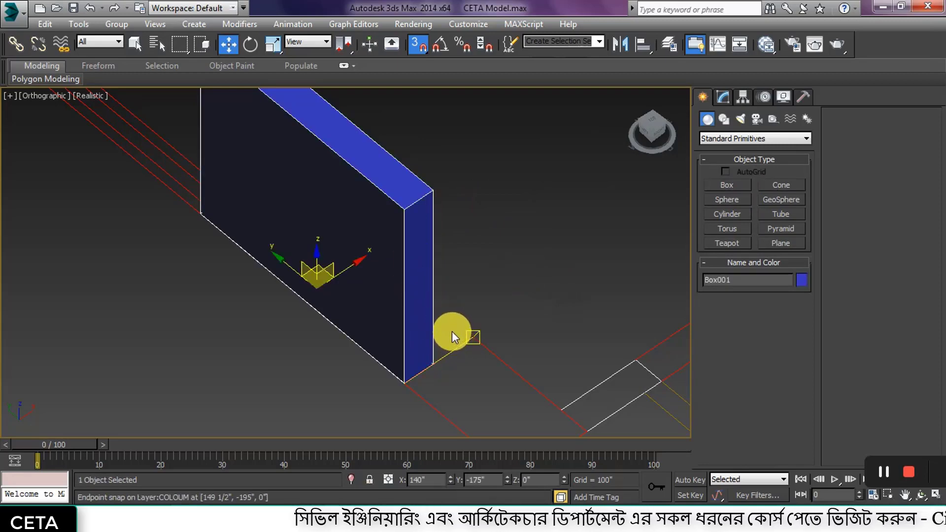
# Set the height of the wall box beside the corner column to 9'6".
pyautogui.moveTo(443, 333)
pyautogui.keyDown('alt'); pyautogui.mouseDown(button='middle')
pyautogui.moveTo(490, 324)
pyautogui.moveTo(466, 318)
pyautogui.moveTo(461, 330)
pyautogui.mouseUp(button='middle'); pyautogui.keyUp('alt')
pyautogui.scroll(-3, 361, 305)
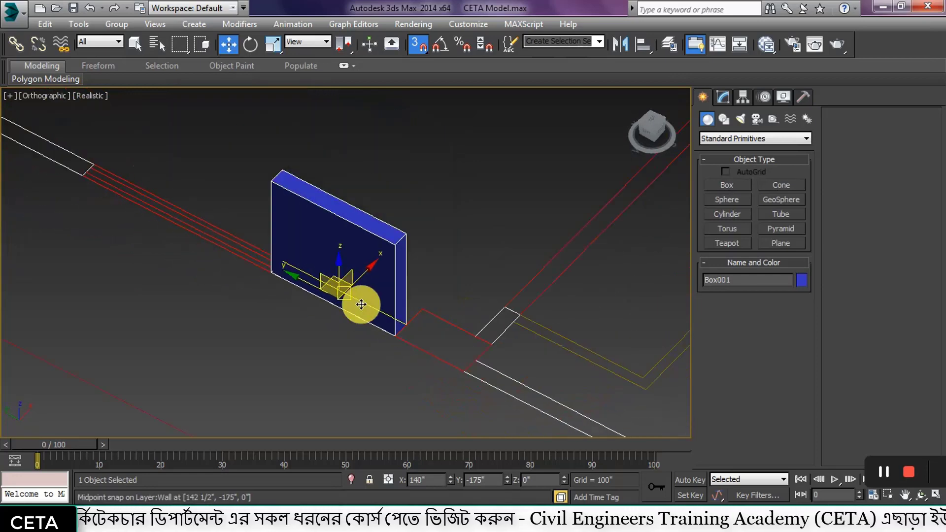
pyautogui.scroll(6, 390, 281)
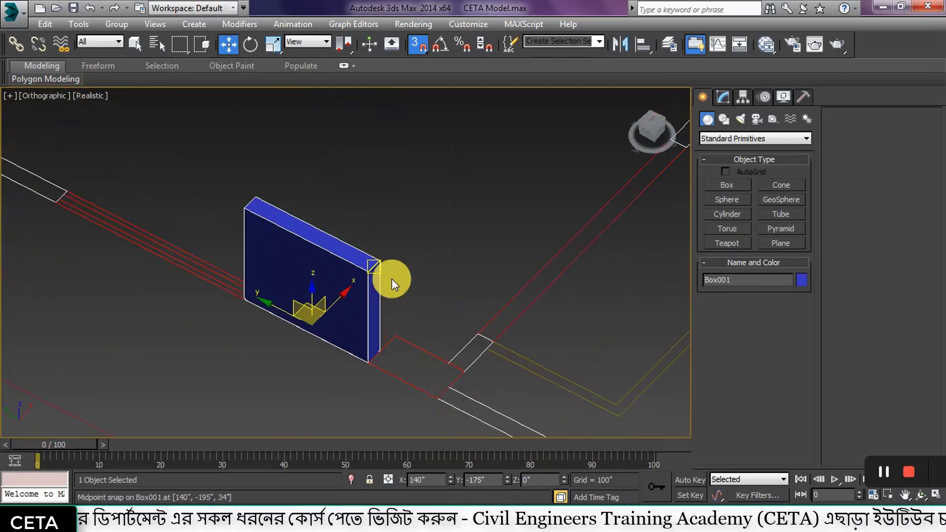
pyautogui.click(448, 250)
pyautogui.click(359, 270)
pyautogui.click(729, 95)
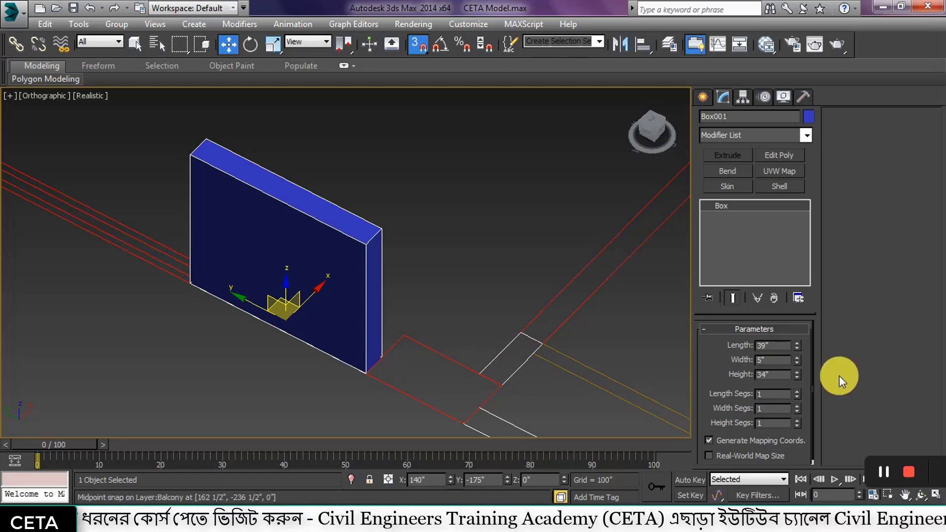
pyautogui.click(779, 375)
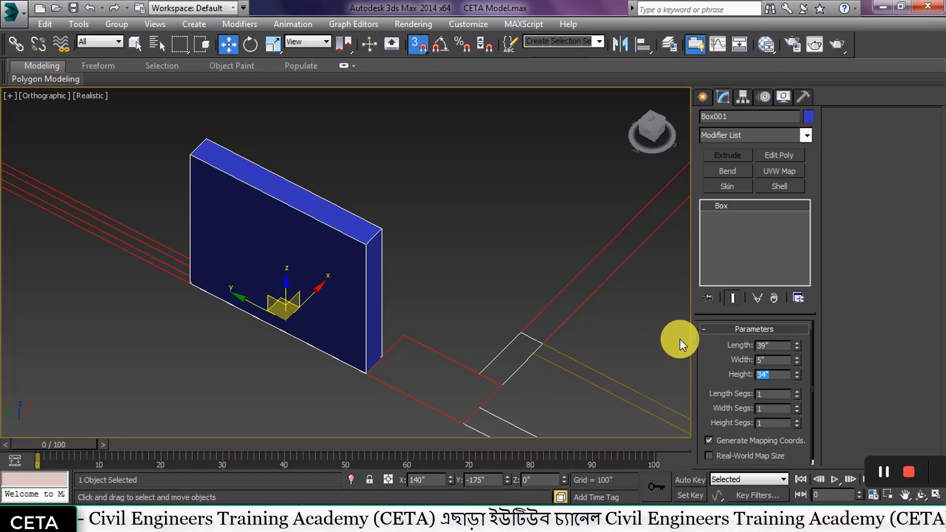
pyautogui.write("9'")
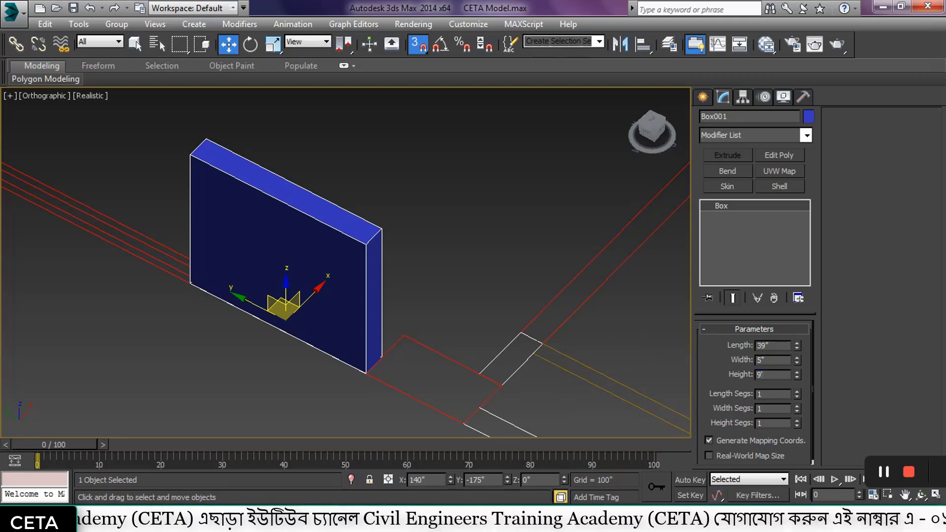
pyautogui.write('6')
pyautogui.press('Return')
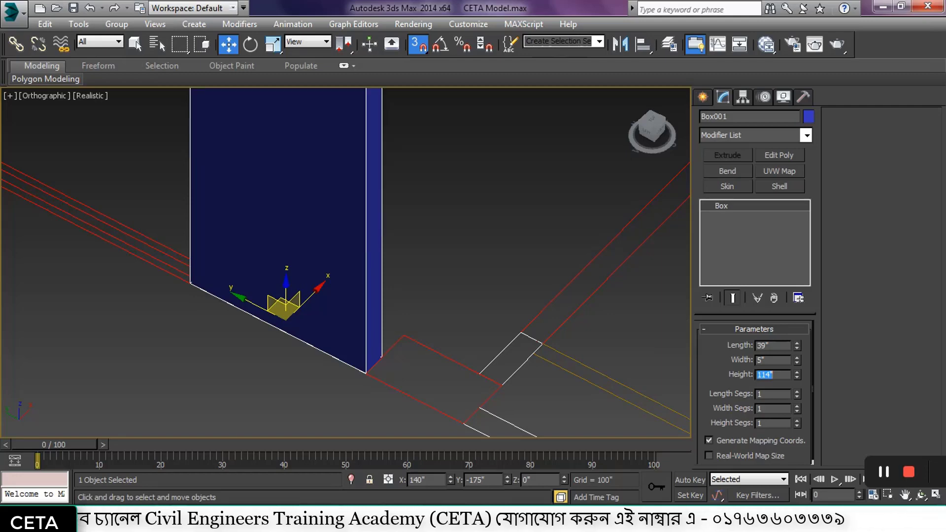
# Inspect the full-height wall box from several angles against the surrounding floor plan.
pyautogui.click(456, 194)
pyautogui.scroll(-3, 404, 294)
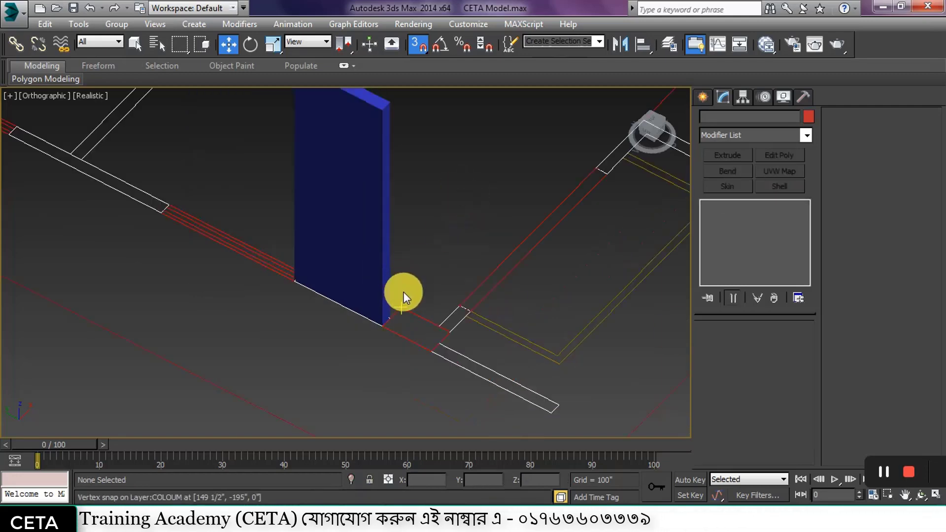
pyautogui.moveTo(403, 294); pyautogui.dragTo(398, 387, button='middle')
pyautogui.click(337, 317)
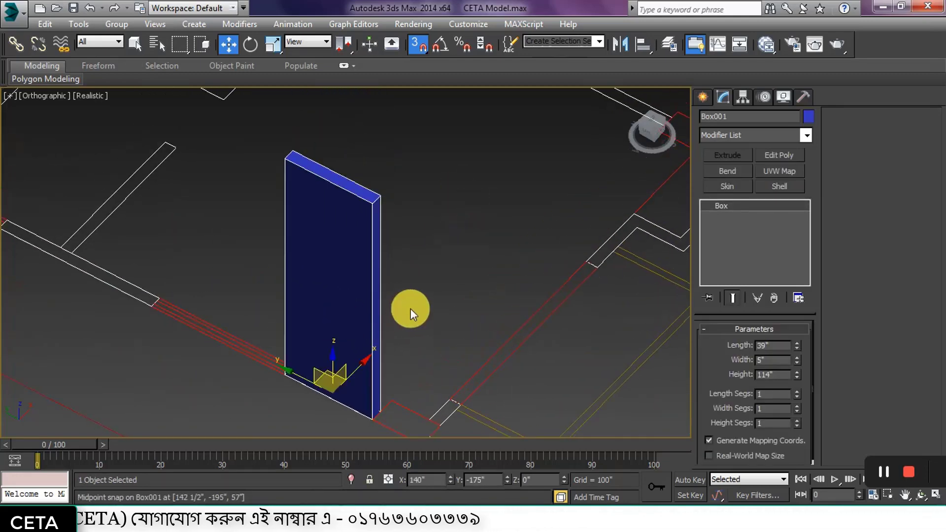
pyautogui.scroll(-2, 416, 298)
pyautogui.keyDown('alt'); pyautogui.moveTo(416, 299); pyautogui.dragTo(380, 317, button='middle'); pyautogui.keyUp('alt')
pyautogui.click(465, 296)
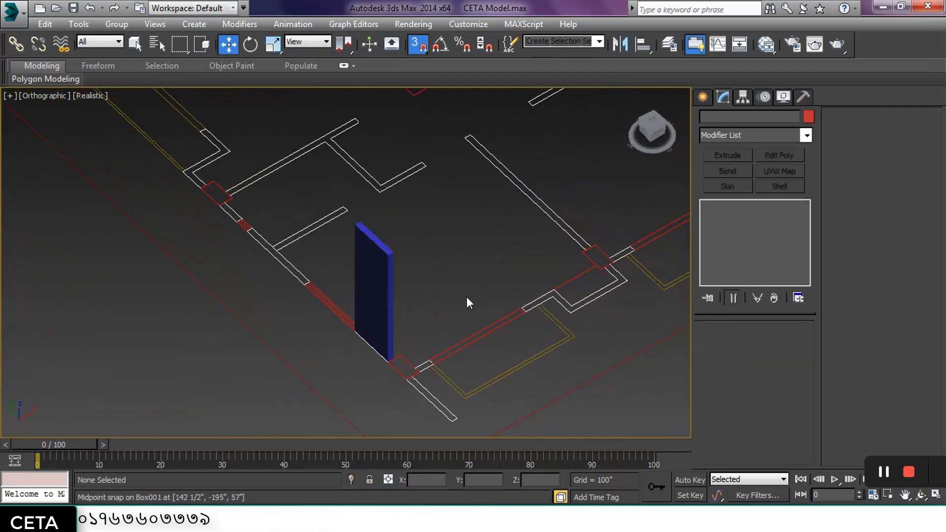
pyautogui.click(374, 279)
pyautogui.moveTo(443, 308); pyautogui.dragTo(533, 317, button='middle')
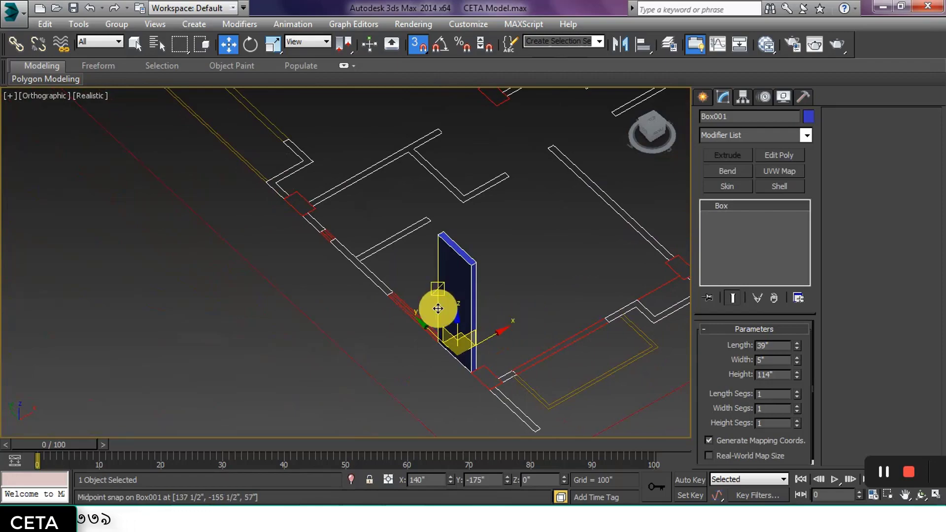
pyautogui.keyDown('alt'); pyautogui.moveTo(437, 332); pyautogui.dragTo(450, 309, button='middle'); pyautogui.keyUp('alt')
pyautogui.click(514, 306)
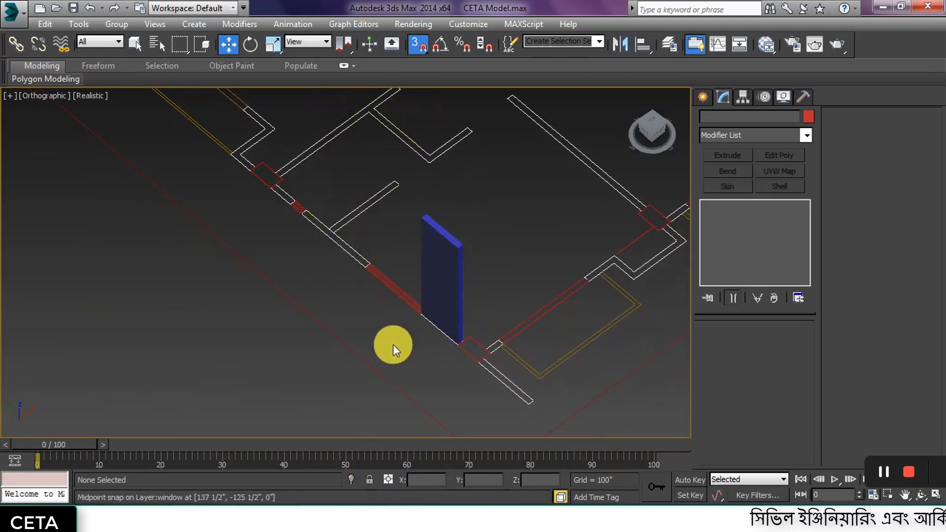
# Examine the T-shaped wall outline between the two windows, where the short branch wall meets the outer wall.
pyautogui.keyDown('alt'); pyautogui.moveTo(392, 346); pyautogui.dragTo(524, 349, button='middle'); pyautogui.keyUp('alt')
pyautogui.moveTo(304, 359); pyautogui.dragTo(492, 272, button='middle')
pyautogui.scroll(3, 425, 290)
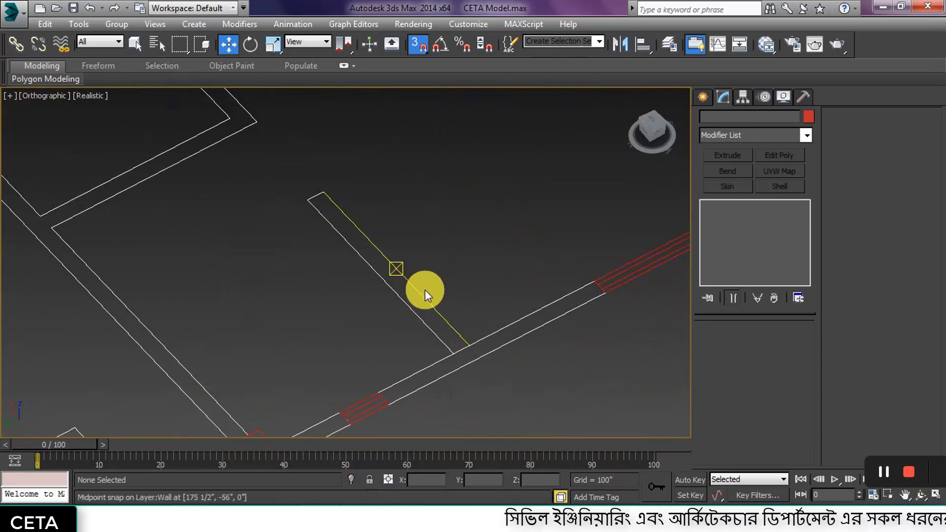
pyautogui.scroll(-1, 425, 290)
pyautogui.scroll(-3, 425, 290)
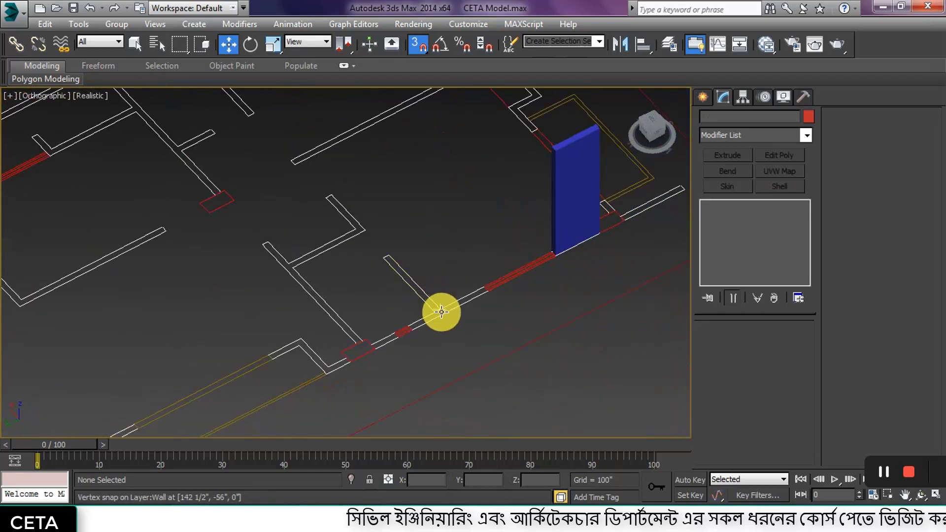
pyautogui.scroll(2, 493, 347)
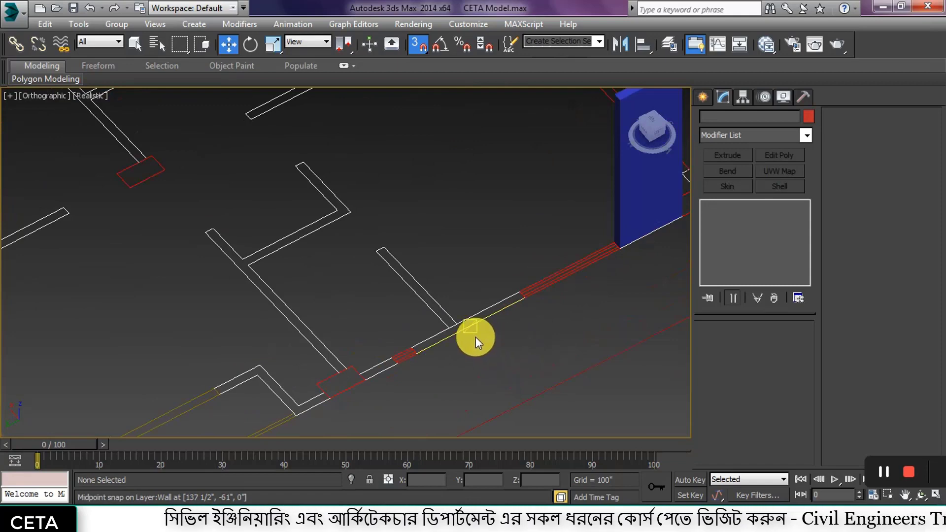
pyautogui.scroll(5, 438, 339)
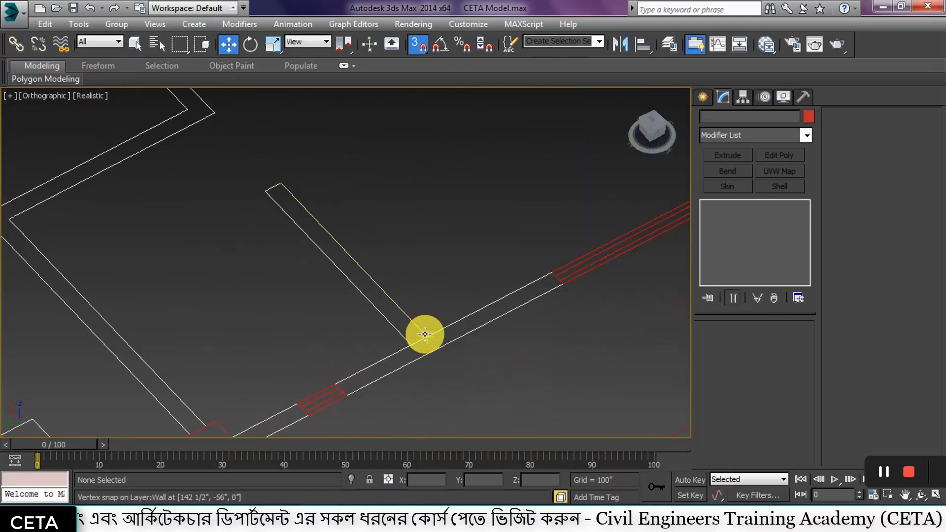
pyautogui.scroll(-5, 464, 355)
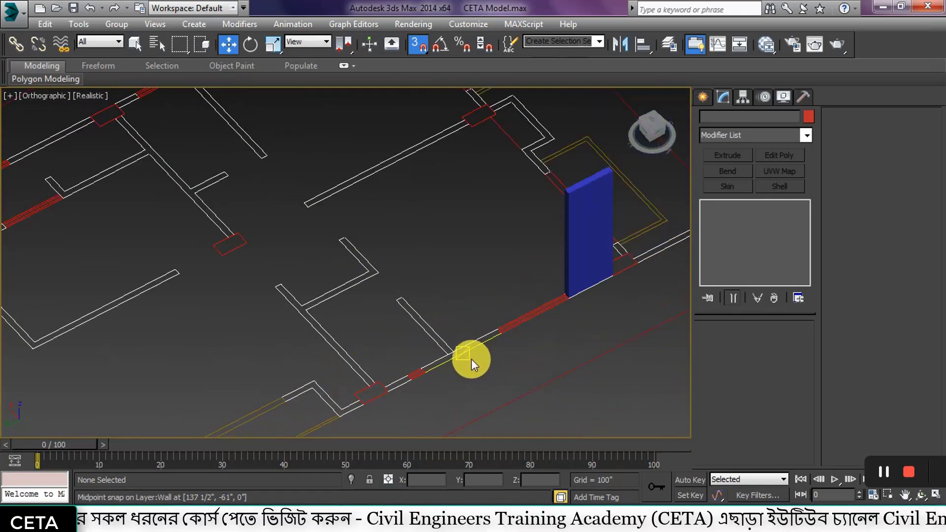
pyautogui.scroll(-3, 443, 325)
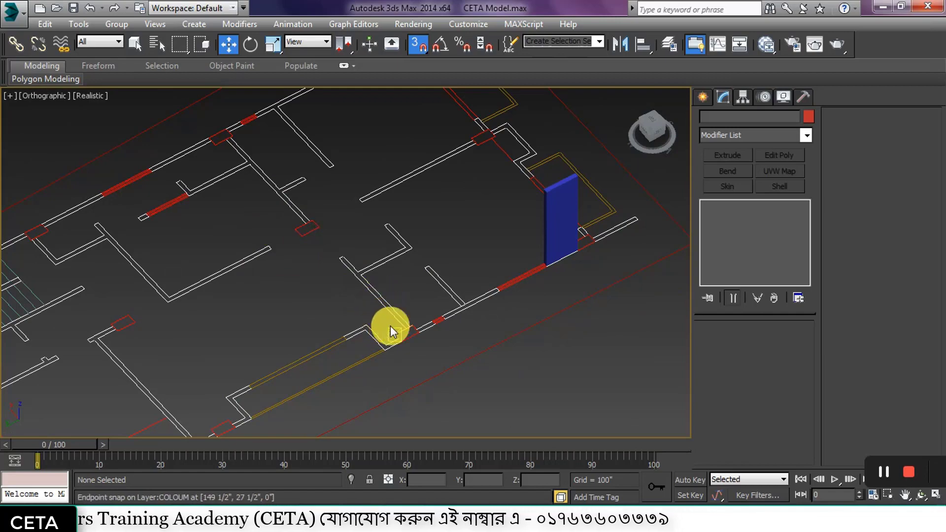
pyautogui.keyDown('alt'); pyautogui.moveTo(387, 328); pyautogui.dragTo(298, 356, button='middle'); pyautogui.keyUp('alt')
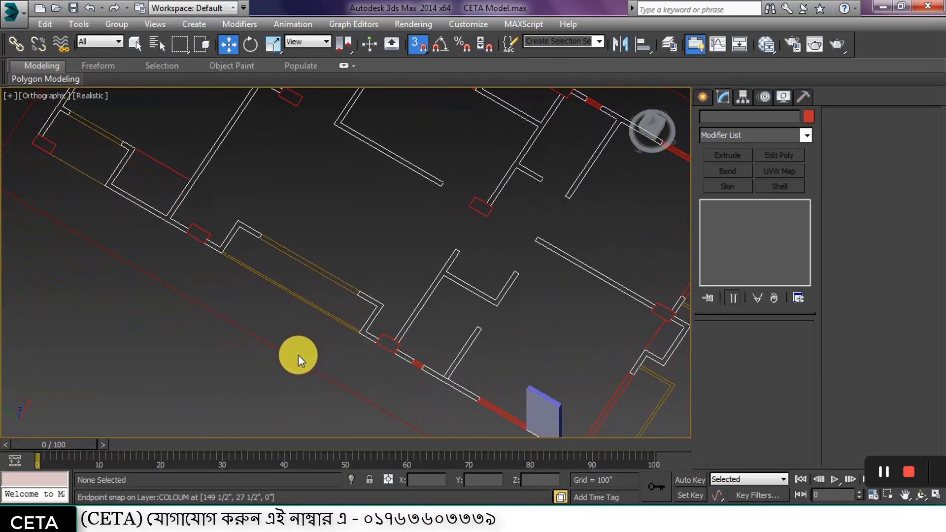
pyautogui.moveTo(363, 342); pyautogui.dragTo(448, 321, button='middle')
pyautogui.scroll(5, 443, 318)
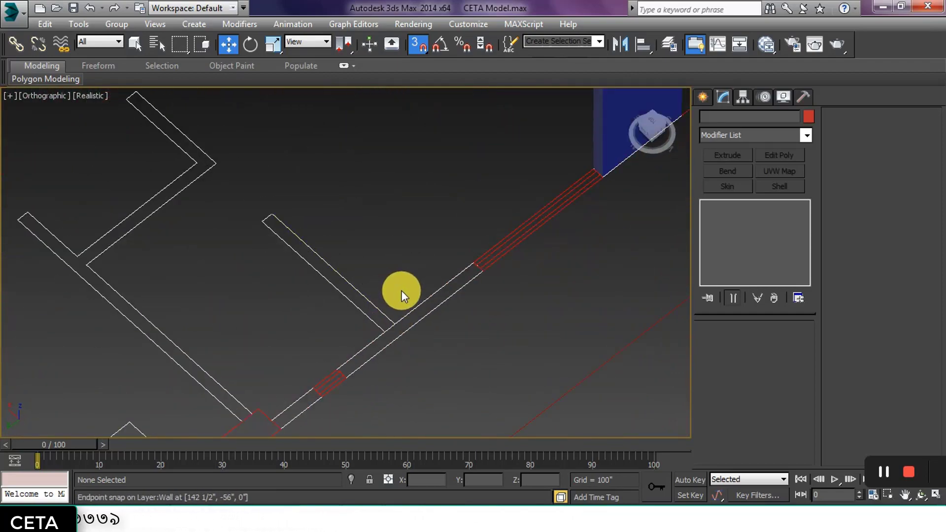
pyautogui.scroll(2, 365, 342)
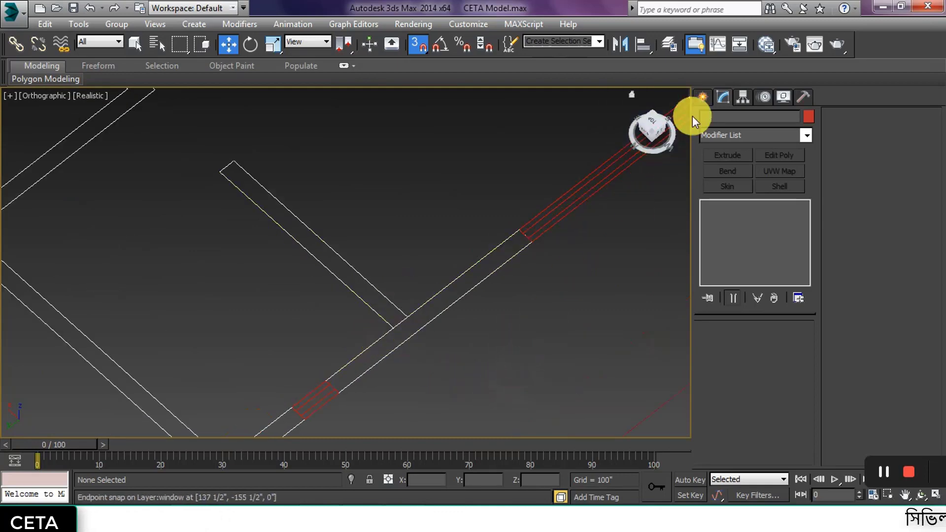
# Start a snapped Line spline at the small window's inner wall corner and trace it around the branch wall back to the outer wall.
pyautogui.click(704, 101)
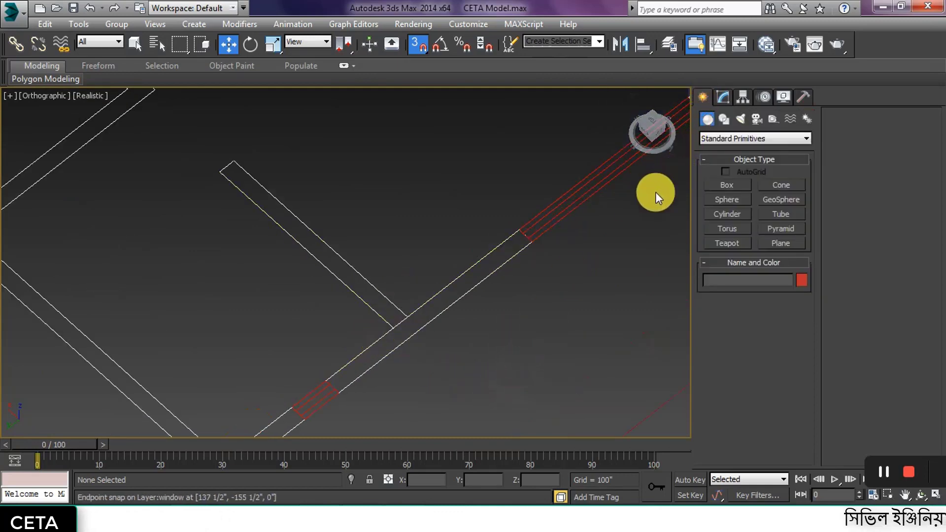
pyautogui.click(723, 119)
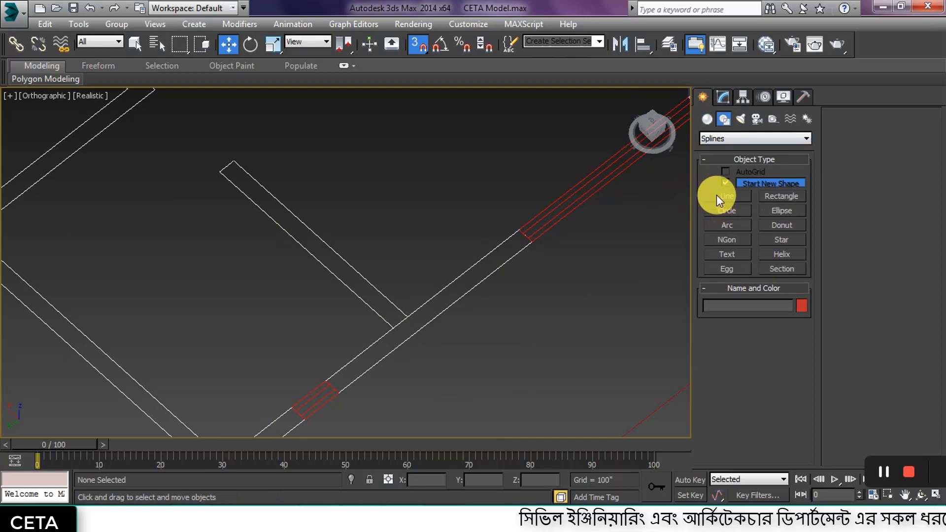
pyautogui.click(389, 321)
pyautogui.rightClick(389, 321)
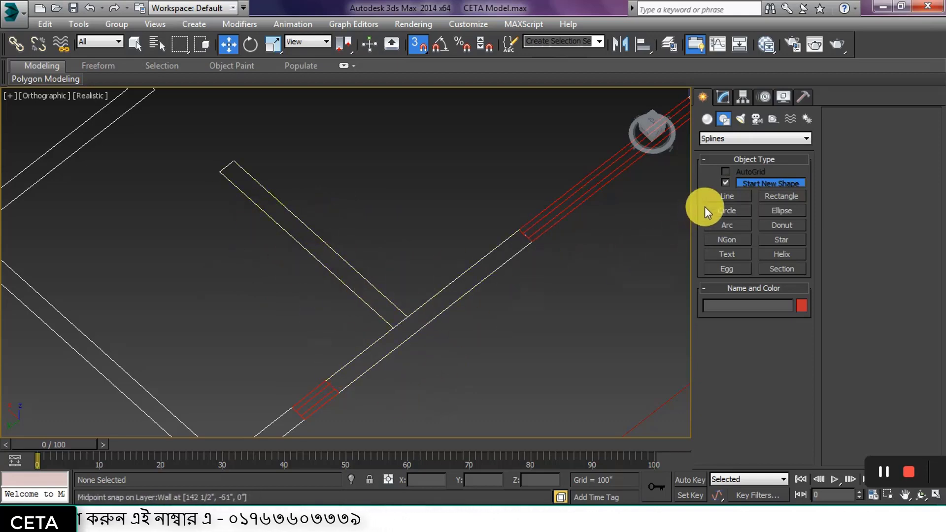
pyautogui.click(720, 197)
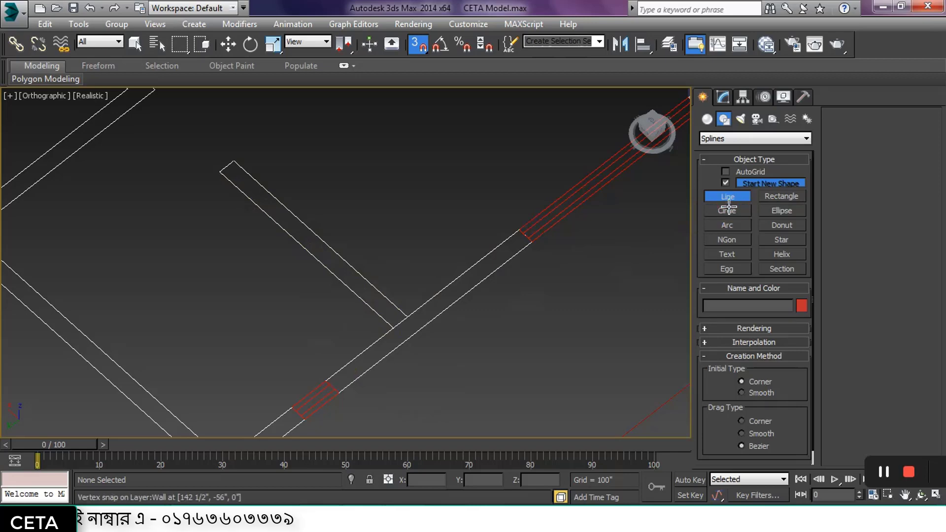
pyautogui.click(332, 373)
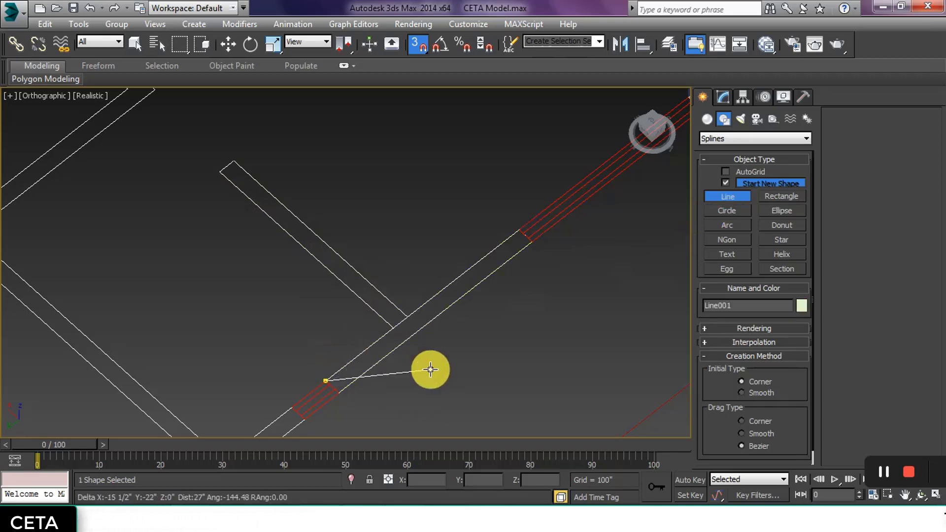
pyautogui.click(389, 328)
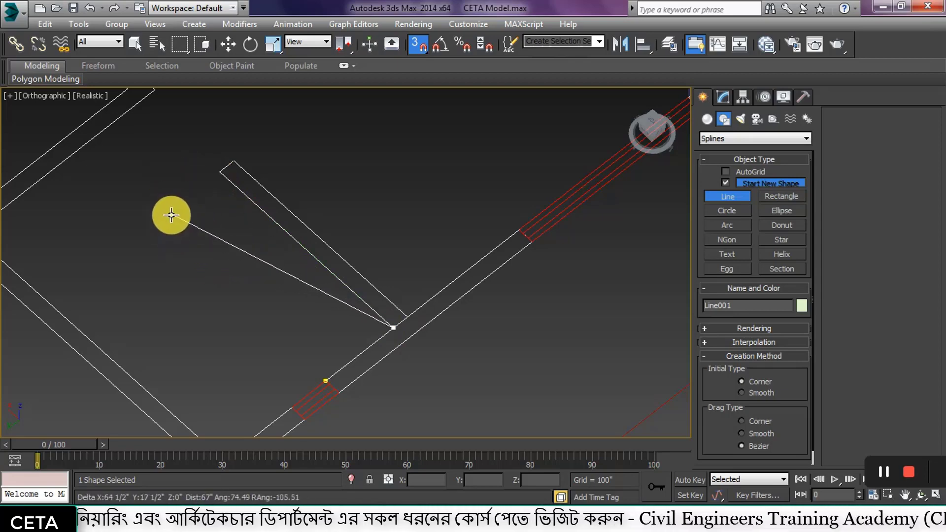
pyautogui.click(219, 172)
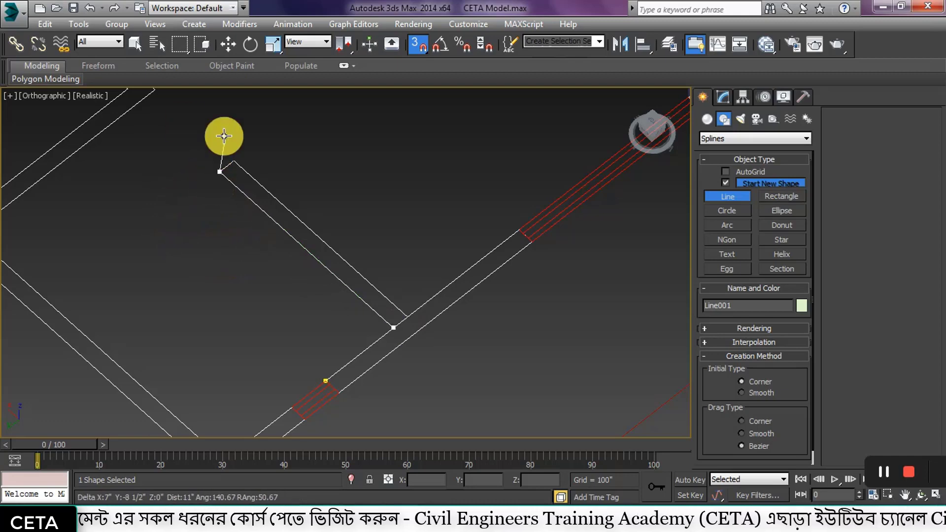
pyautogui.click(238, 158)
pyautogui.click(400, 319)
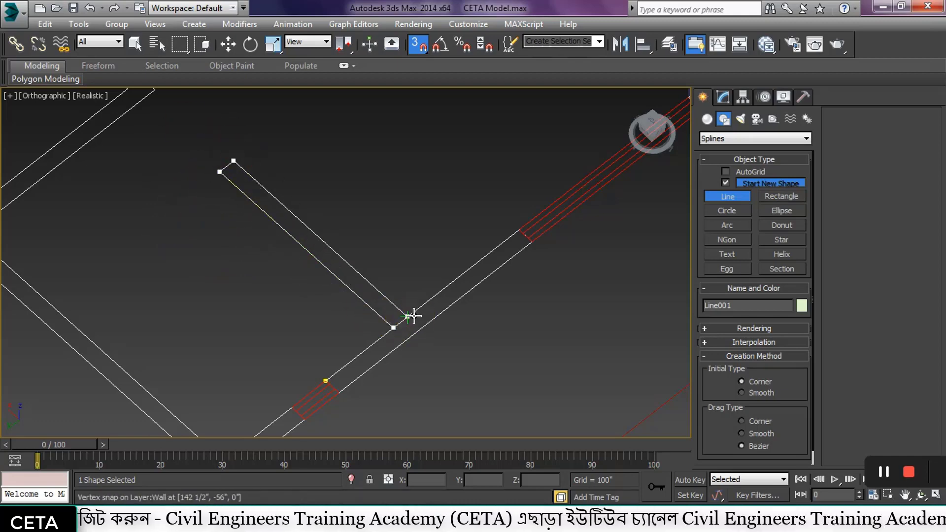
# Continue the line around the outer wall's end at the large window, back to its starting corner, and close the spline.
pyautogui.click(517, 231)
pyautogui.click(535, 244)
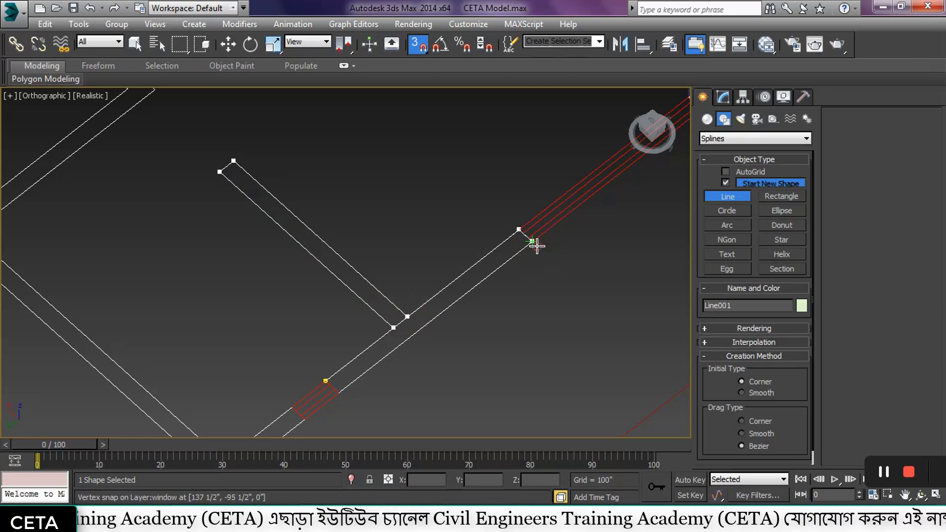
pyautogui.click(331, 400)
pyautogui.click(321, 384)
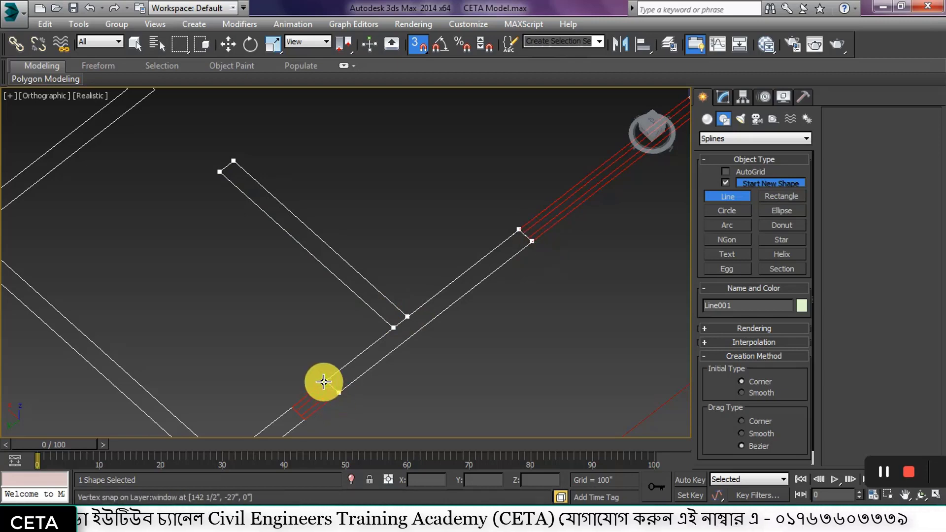
pyautogui.click(323, 382)
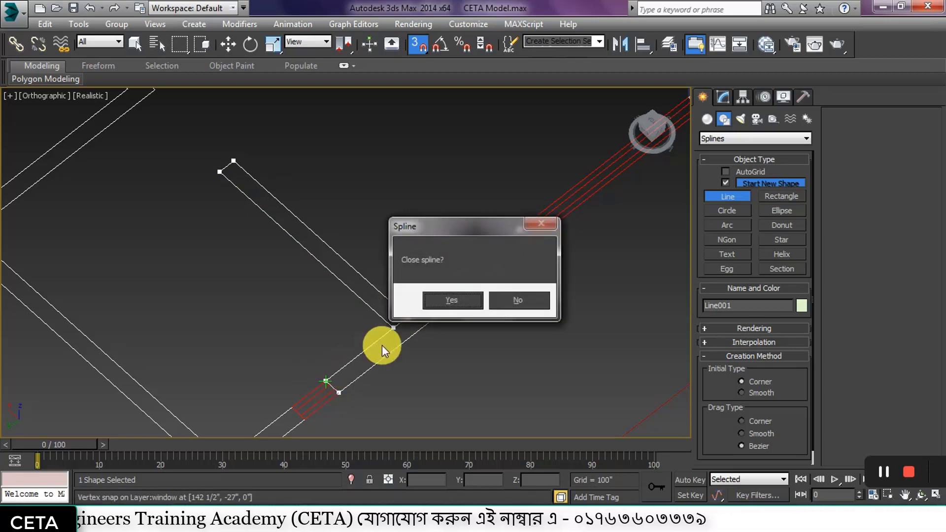
pyautogui.click(445, 303)
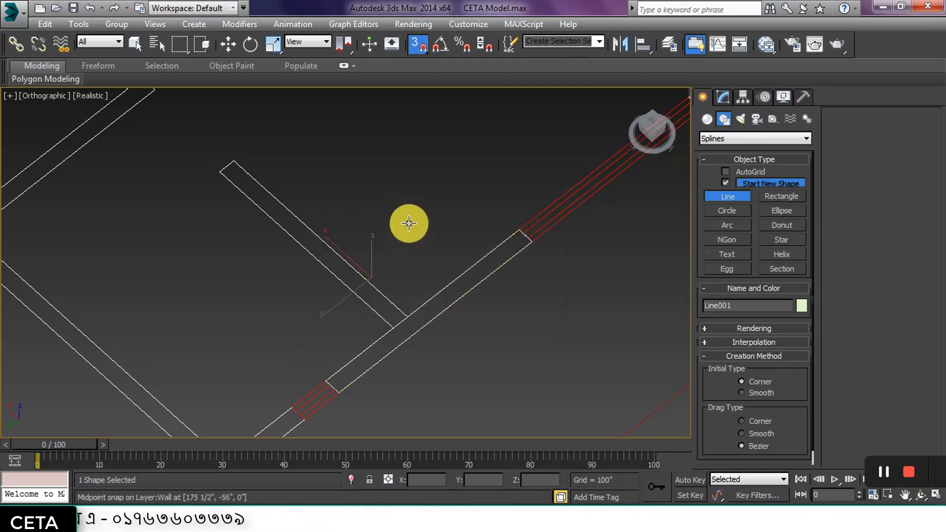
# Extrude the closed T-shaped wall outline between the two windows to a height of 9'6".
pyautogui.click(723, 97)
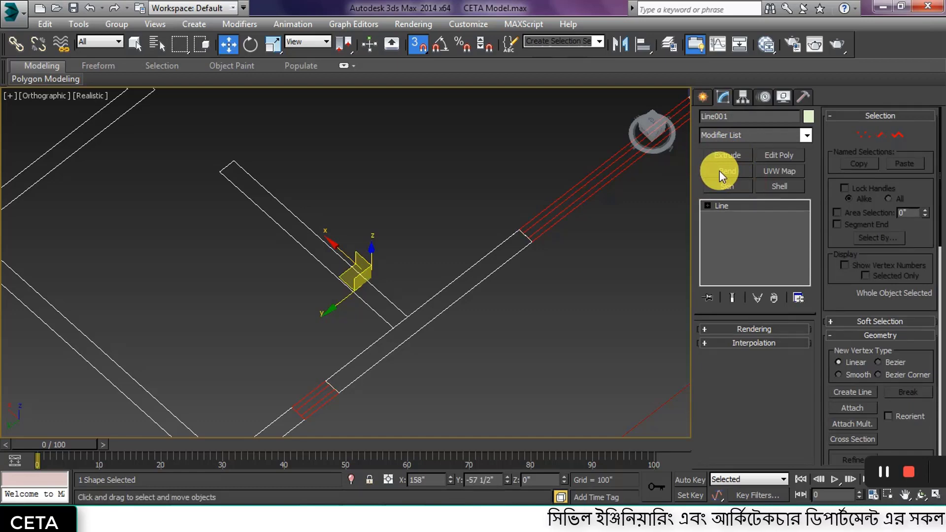
pyautogui.click(718, 155)
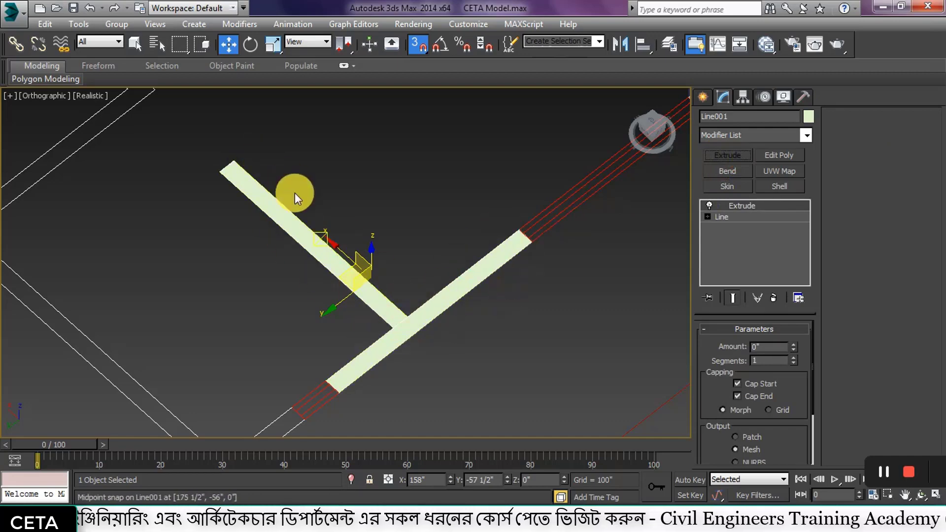
pyautogui.doubleClick(764, 347)
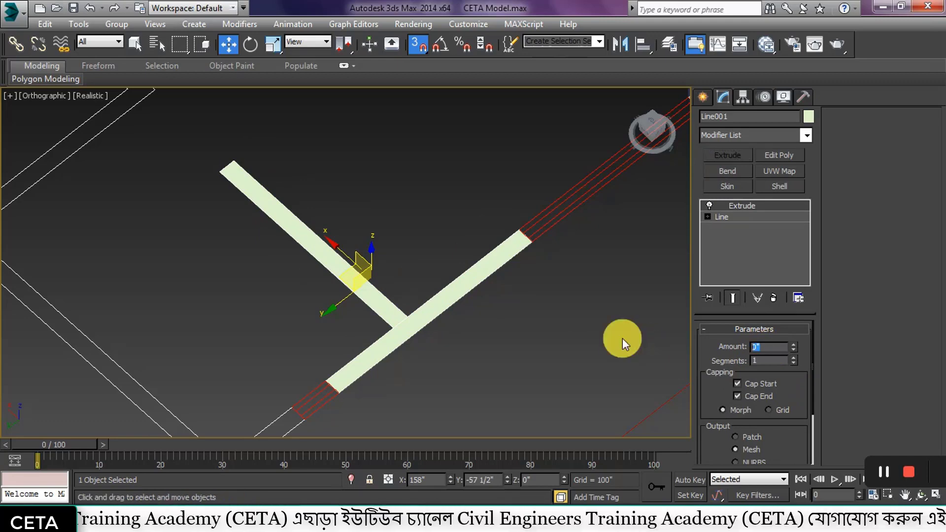
pyautogui.write('9')
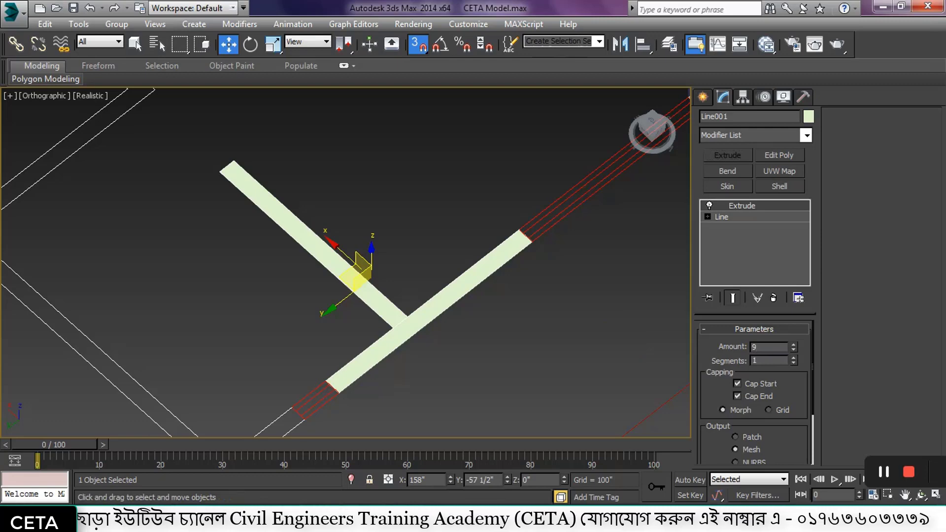
pyautogui.write("'6")
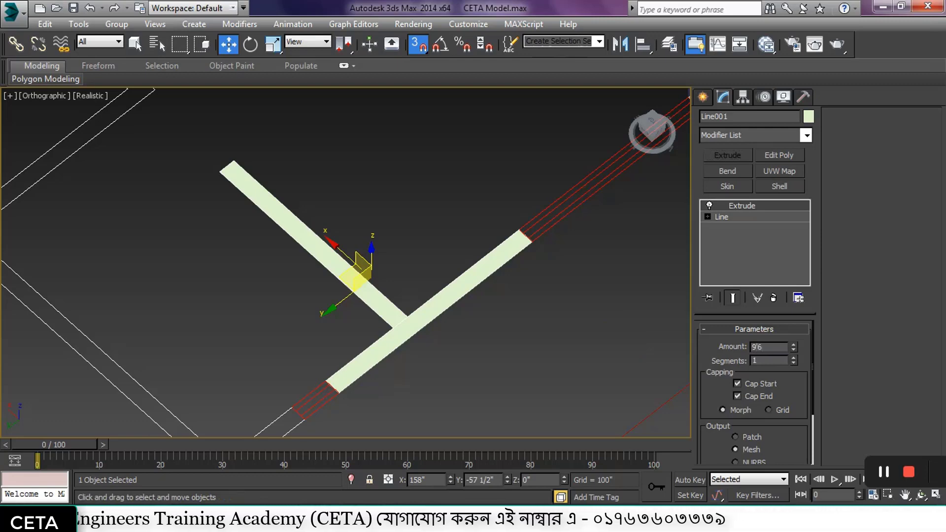
pyautogui.press('Return')
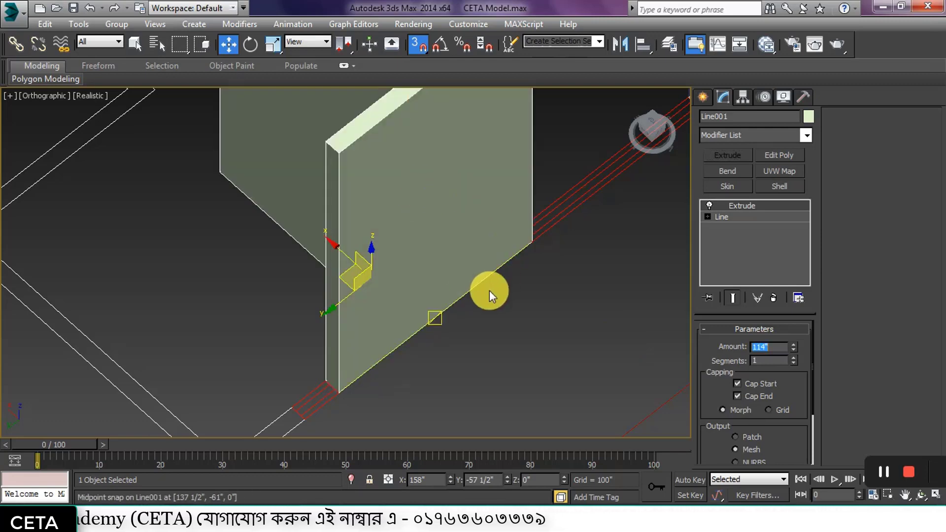
# Examine the extruded T-shaped wall from different angles and distances against the neighbouring wall box and floor plan.
pyautogui.click(530, 347)
pyautogui.scroll(-5, 440, 331)
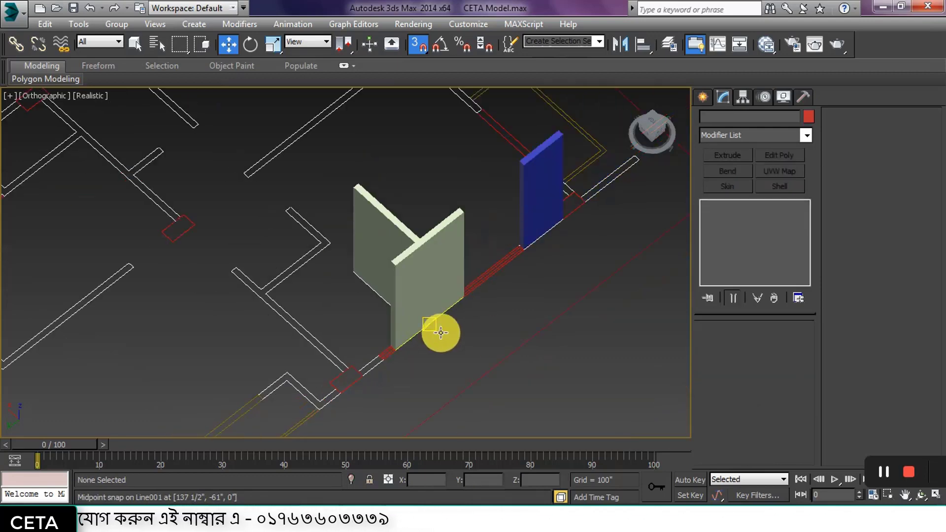
pyautogui.scroll(4, 441, 331)
pyautogui.click(422, 284)
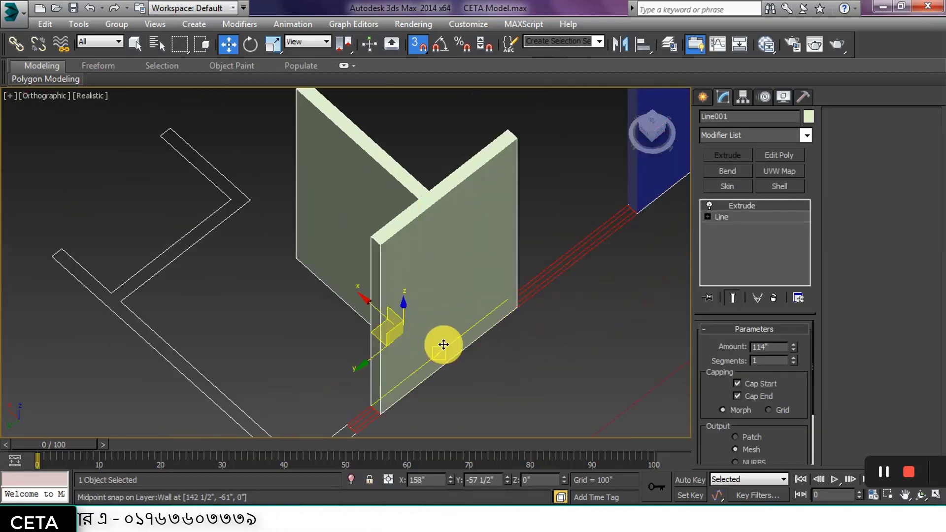
pyautogui.keyDown('alt'); pyautogui.moveTo(444, 344); pyautogui.dragTo(398, 290, button='middle'); pyautogui.keyUp('alt')
pyautogui.scroll(-5, 398, 290)
pyautogui.keyDown('alt'); pyautogui.moveTo(450, 332); pyautogui.dragTo(398, 317, button='middle'); pyautogui.keyUp('alt')
pyautogui.scroll(8, 401, 325)
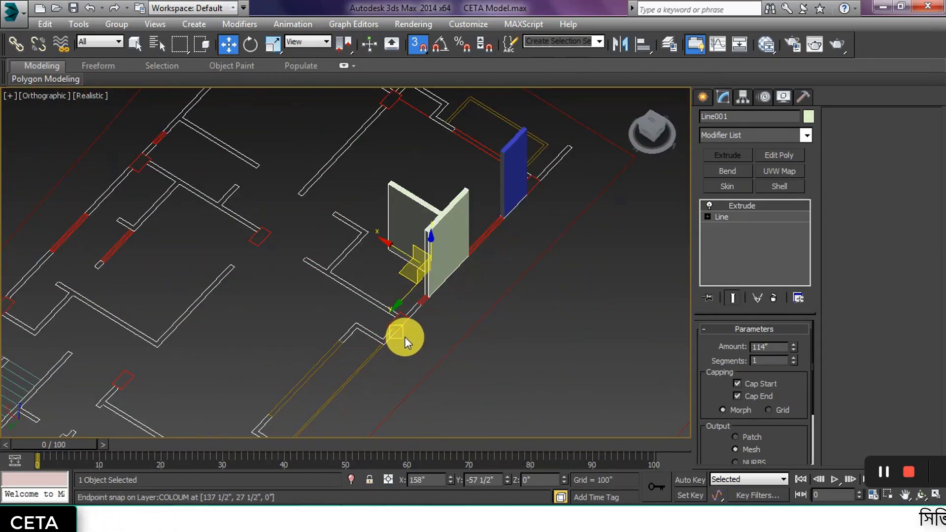
pyautogui.click(449, 313)
pyautogui.scroll(-5, 450, 316)
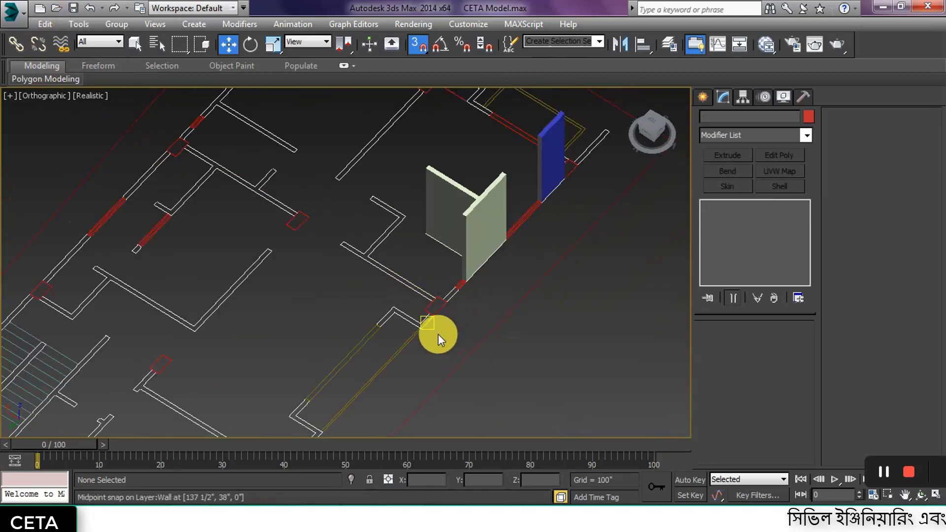
# Draw a snapped rectangle, about 20 1/2" by 5", over the short outer wall segment between the small window and the column.
pyautogui.scroll(6, 513, 303)
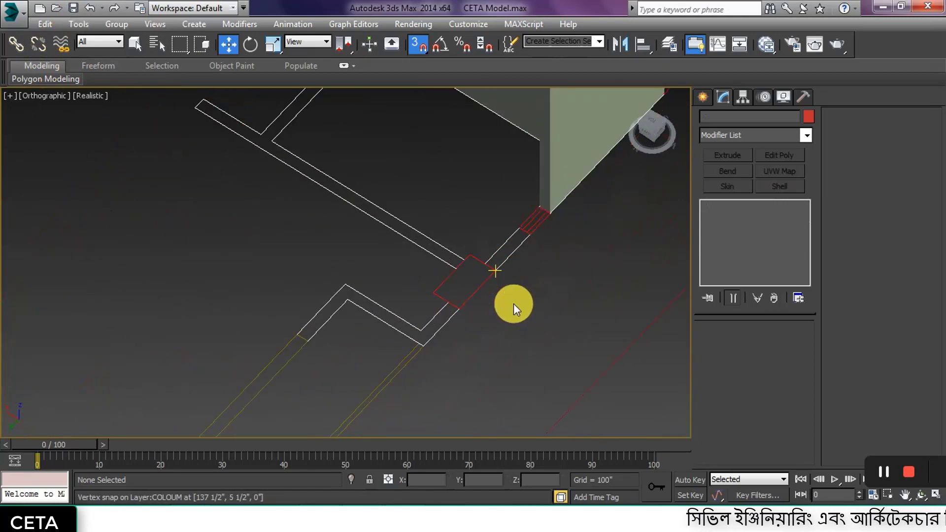
pyautogui.moveTo(522, 300); pyautogui.dragTo(508, 327, button='middle')
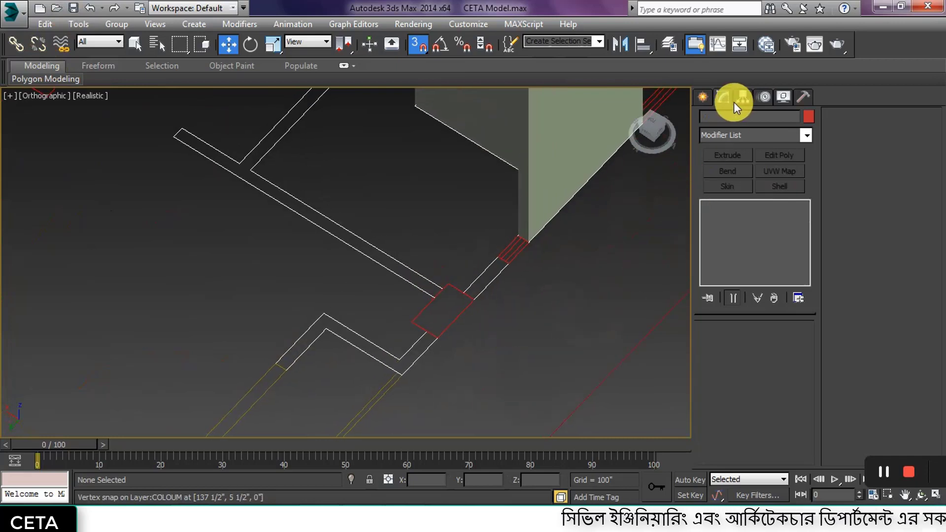
pyautogui.click(703, 97)
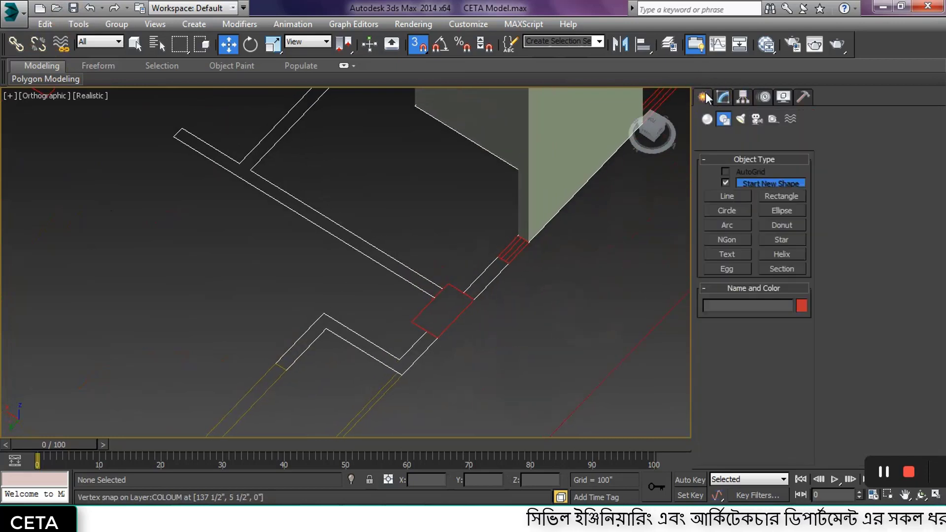
pyautogui.click(726, 196)
pyautogui.click(782, 197)
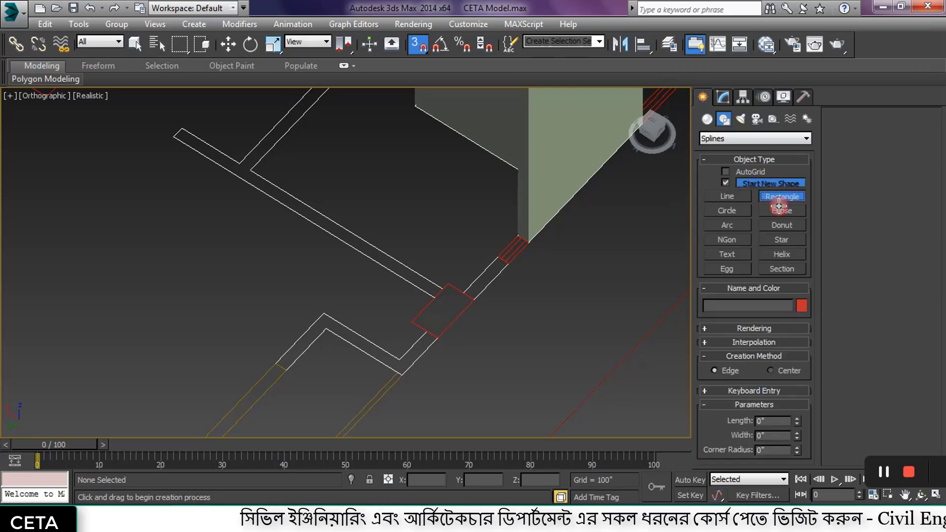
pyautogui.moveTo(488, 287); pyautogui.dragTo(467, 281, button='middle')
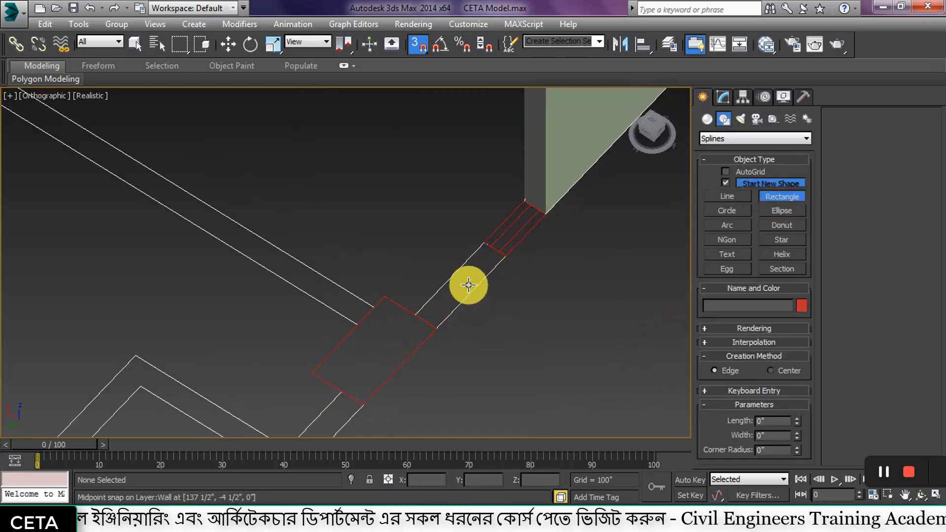
pyautogui.moveTo(484, 242); pyautogui.dragTo(455, 291)
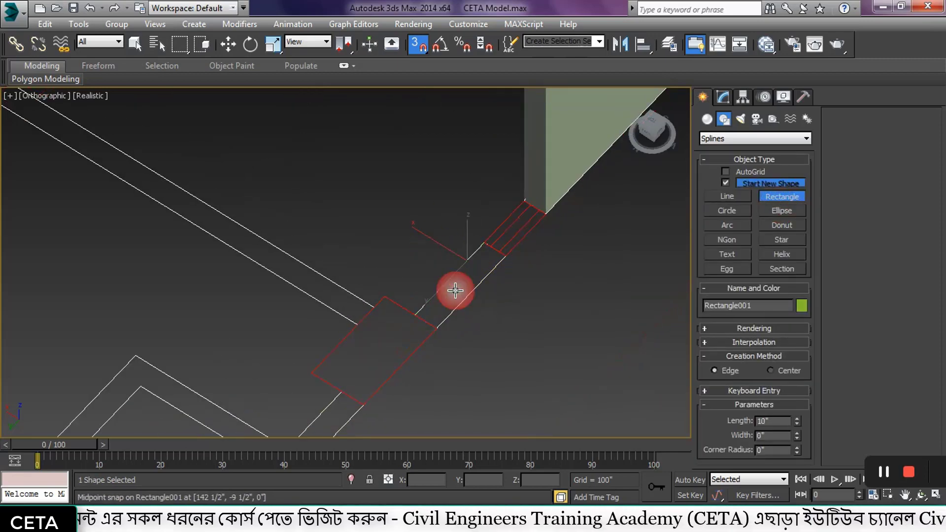
pyautogui.click(476, 257)
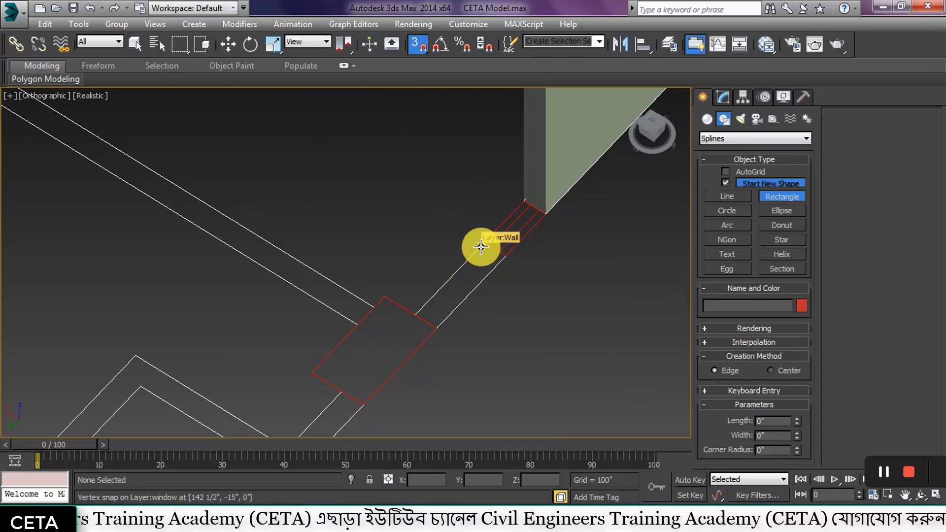
pyautogui.moveTo(481, 246); pyautogui.dragTo(442, 328)
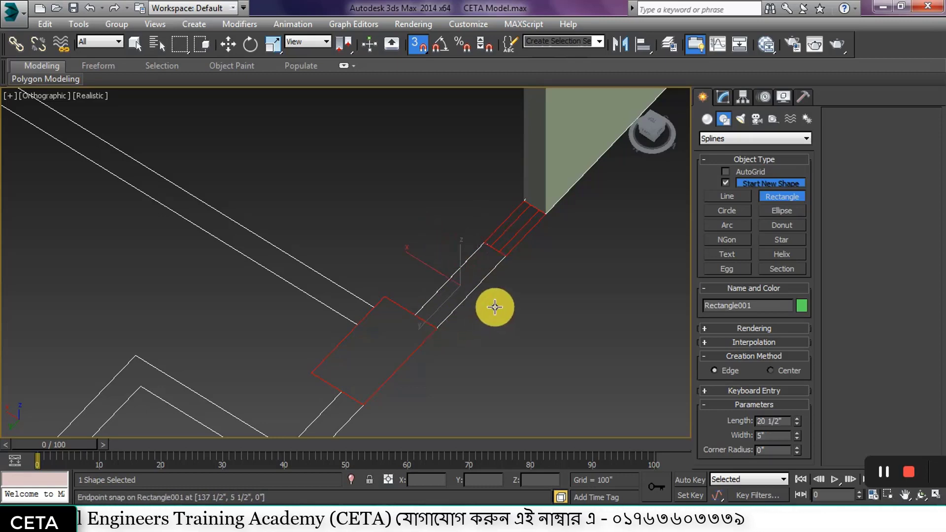
# Extrude the short wall segment's rectangle to a height of 9'6".
pyautogui.click(720, 97)
pyautogui.click(718, 155)
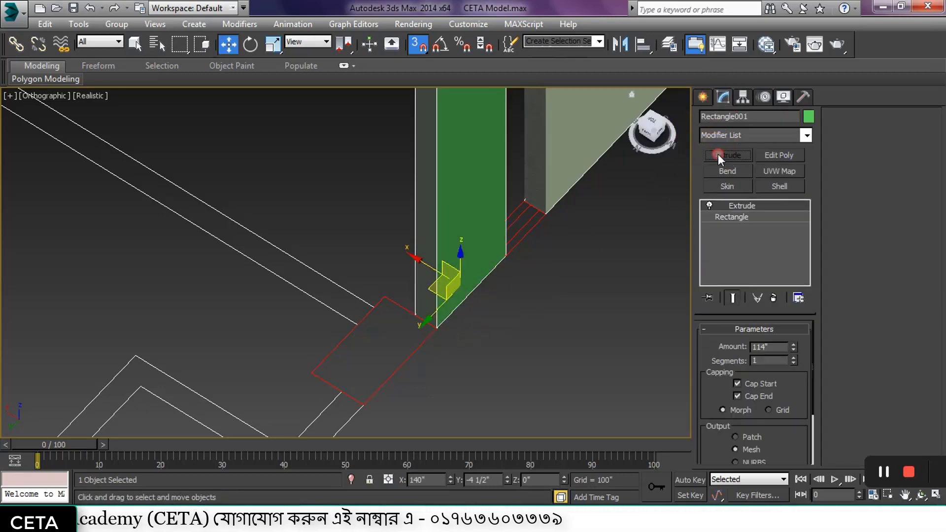
pyautogui.scroll(-4, 500, 312)
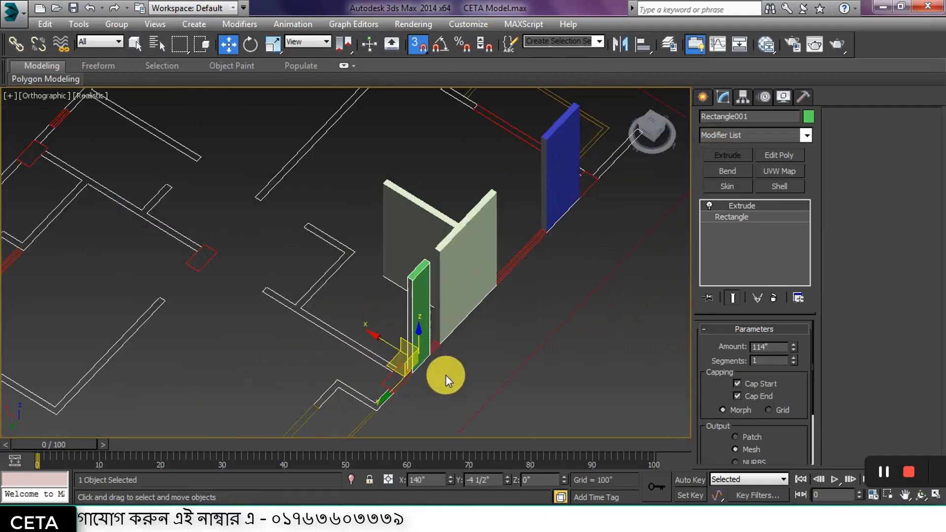
pyautogui.scroll(5, 444, 380)
pyautogui.doubleClick(772, 347)
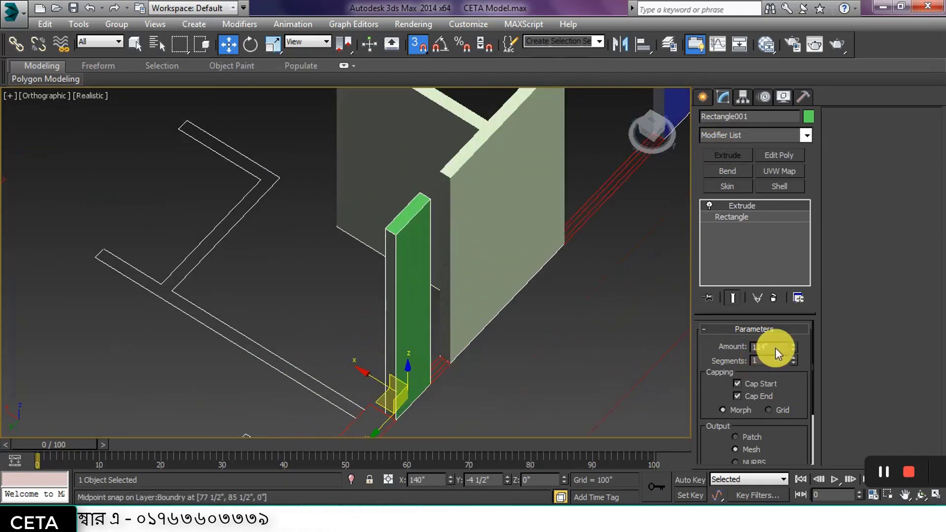
pyautogui.write('9')
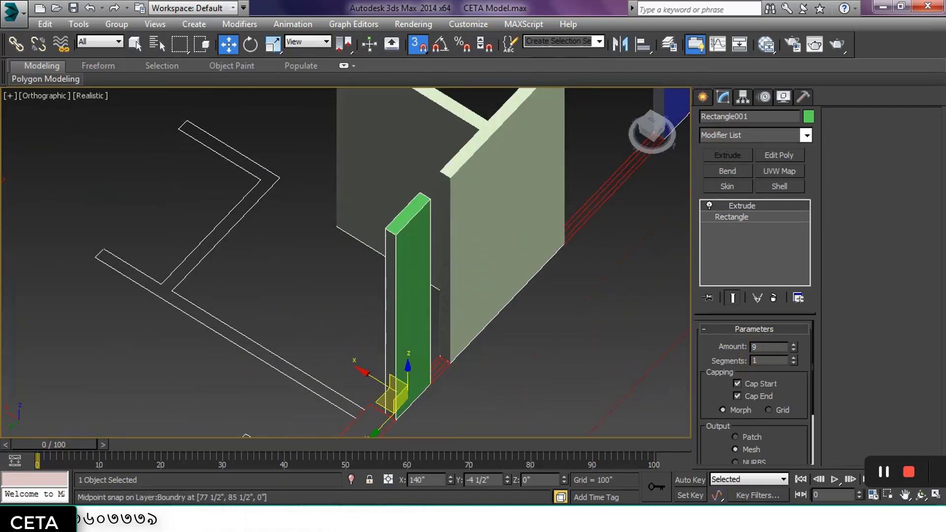
pyautogui.write("'6")
pyautogui.press('Return')
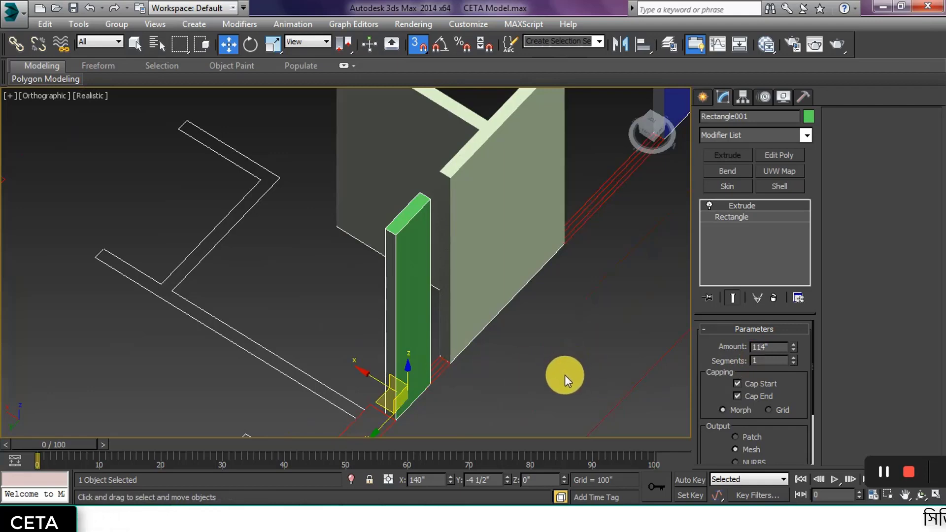
# Change the viewport's display style from Realistic to Shaded.
pyautogui.moveTo(565, 374)
pyautogui.keyDown('alt'); pyautogui.mouseDown(button='middle')
pyautogui.moveTo(464, 392)
pyautogui.moveTo(537, 353)
pyautogui.moveTo(598, 387)
pyautogui.moveTo(526, 376)
pyautogui.moveTo(578, 362)
pyautogui.mouseUp(button='middle'); pyautogui.keyUp('alt')
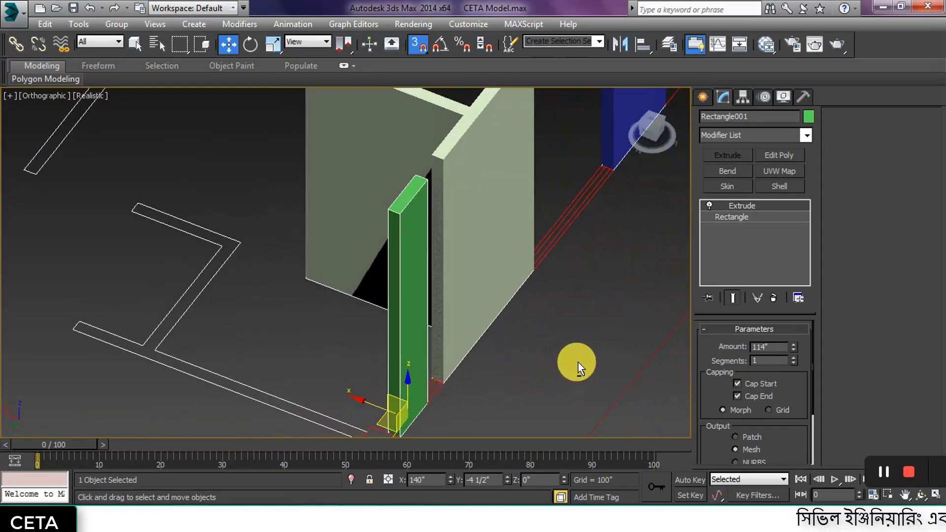
pyautogui.rightClick(572, 357)
pyautogui.click(543, 348)
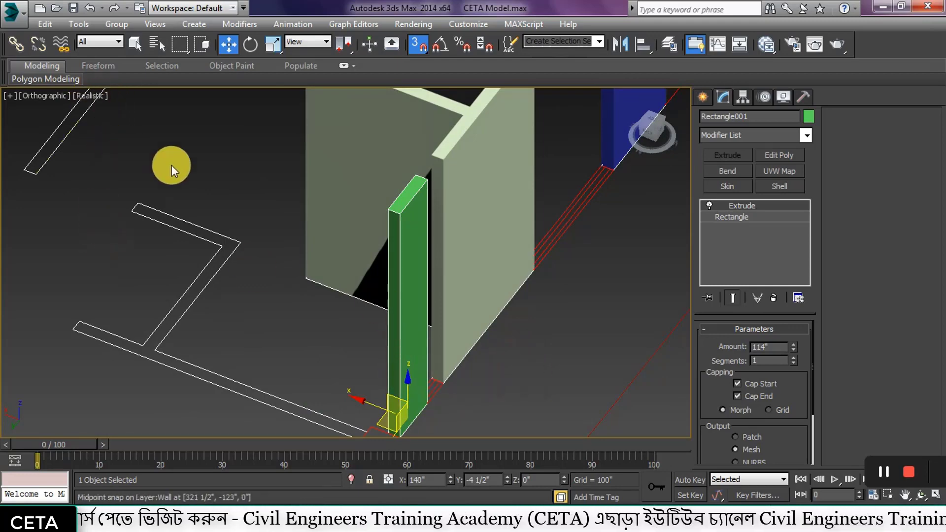
pyautogui.moveTo(169, 164); pyautogui.dragTo(239, 181, button='middle')
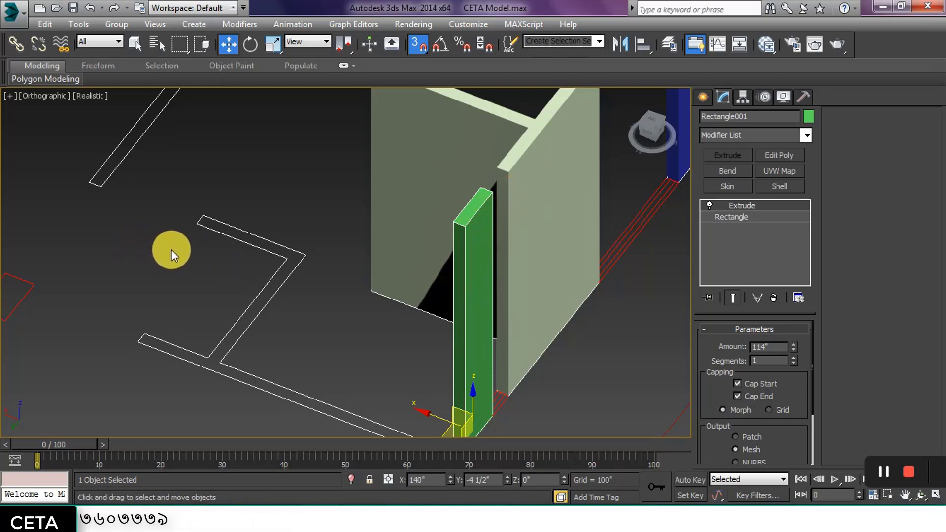
pyautogui.click(88, 97)
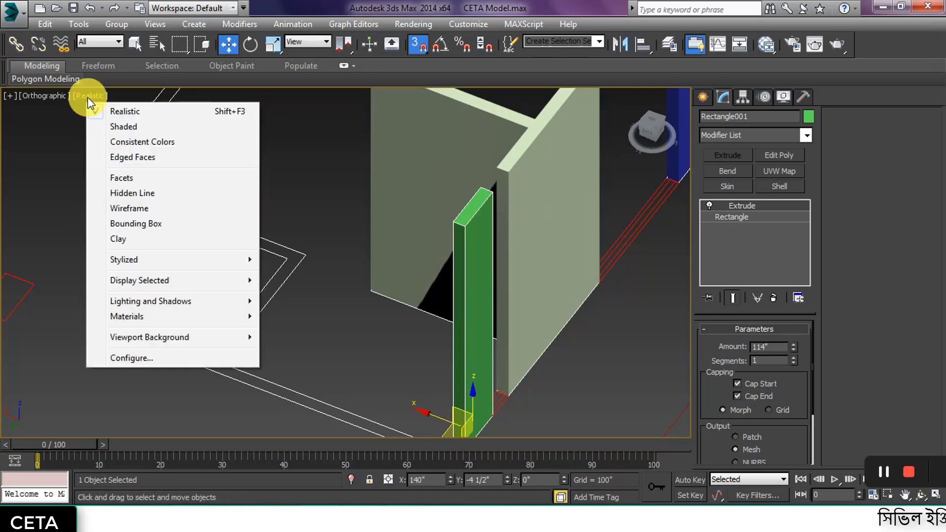
pyautogui.click(119, 126)
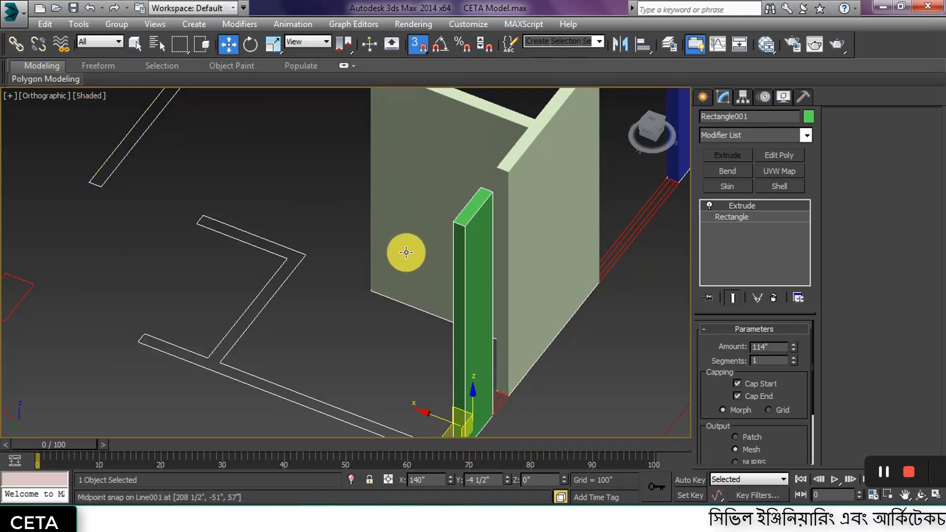
# Create a snapped box on the column outline beside the short wall, about 22" long, 12" wide and 61" high.
pyautogui.keyDown('alt'); pyautogui.moveTo(404, 253); pyautogui.dragTo(404, 300, button='middle'); pyautogui.keyUp('alt')
pyautogui.scroll(3, 404, 300)
pyautogui.click(485, 365)
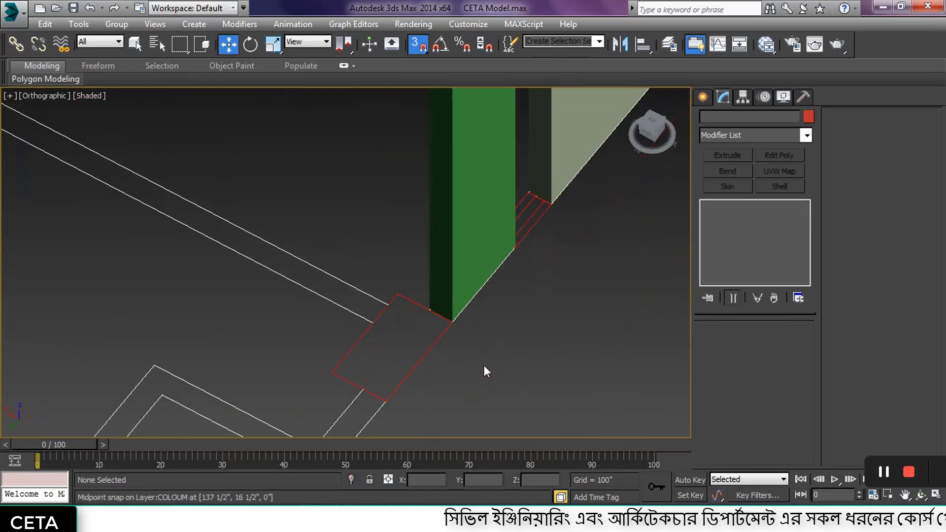
pyautogui.click(703, 98)
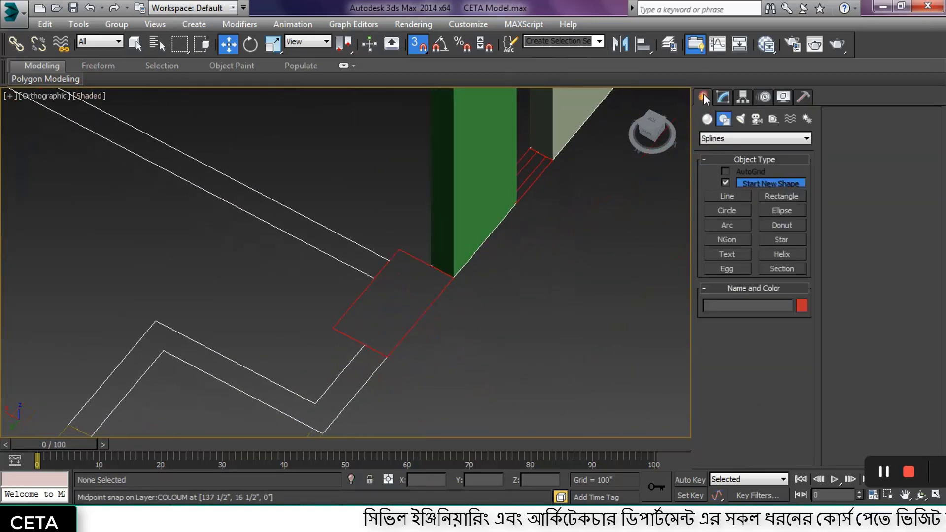
pyautogui.click(710, 121)
pyautogui.click(727, 186)
pyautogui.moveTo(422, 245); pyautogui.dragTo(391, 355)
pyautogui.click(401, 239)
pyautogui.scroll(-2, 405, 231)
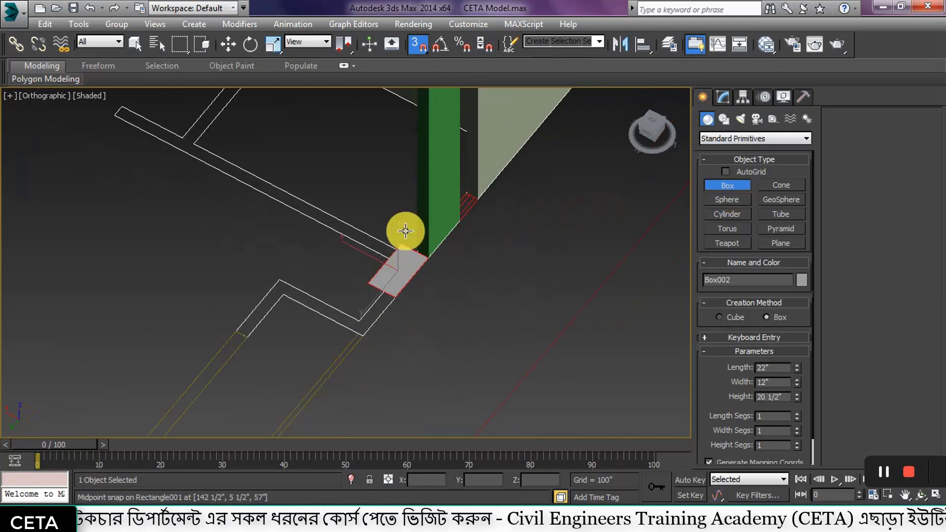
pyautogui.moveTo(408, 211); pyautogui.dragTo(406, 268, button='middle')
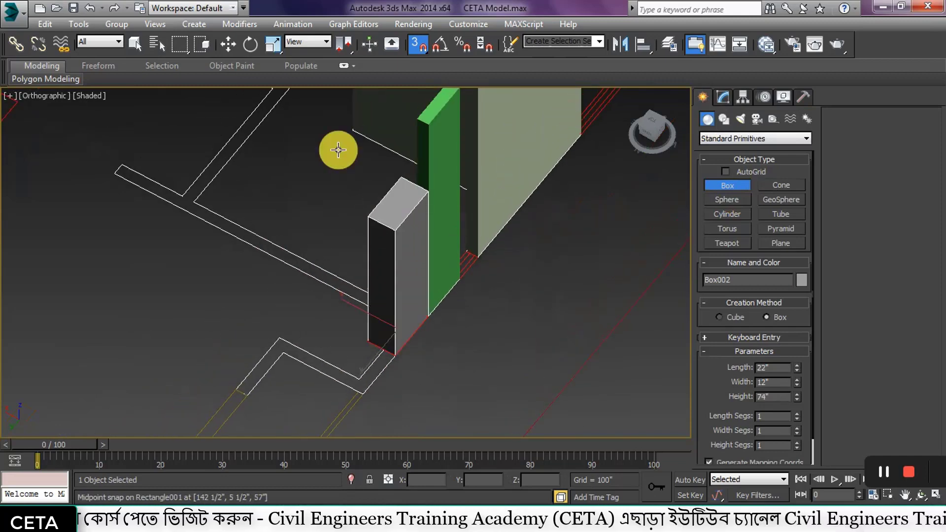
pyautogui.click(307, 184)
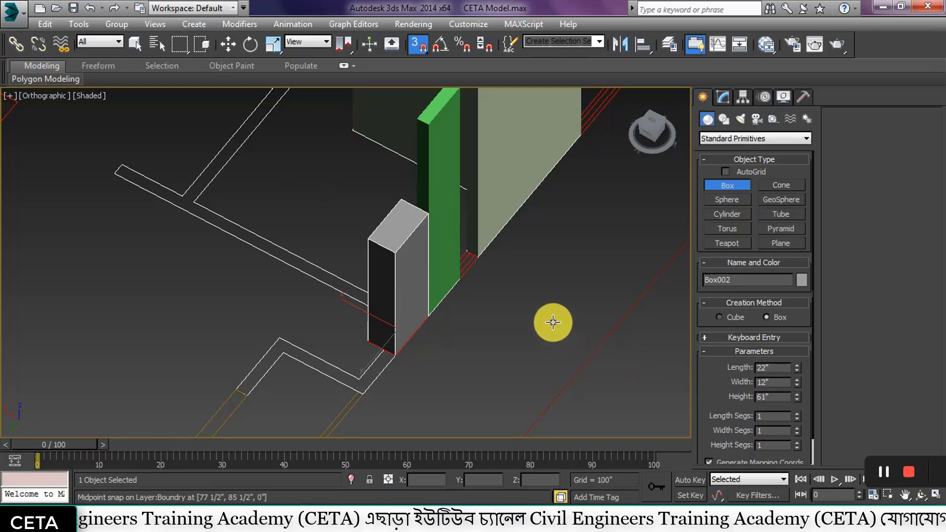
pyautogui.rightClick(553, 322)
# Set the height of the new column box beside the short outer wall segment to 9'6" and deselect it.
pyautogui.click(723, 97)
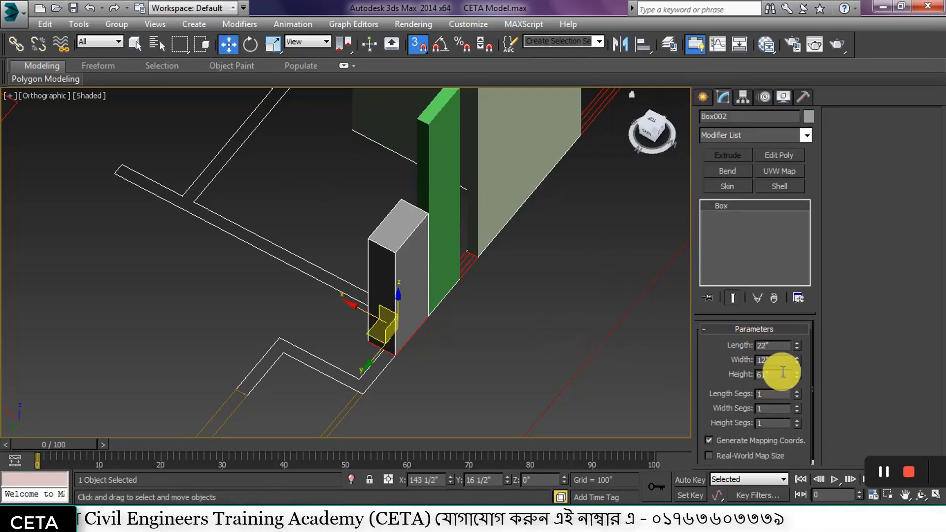
pyautogui.moveTo(782, 373); pyautogui.dragTo(702, 364)
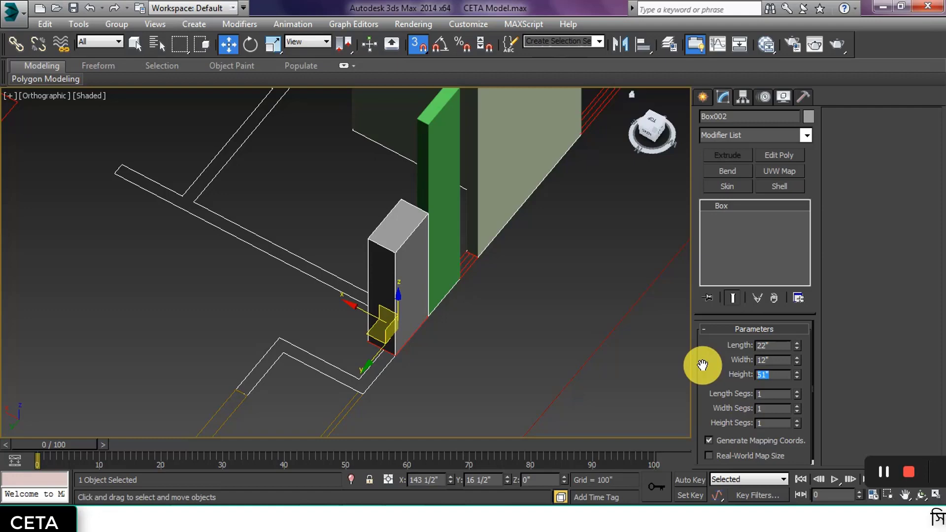
pyautogui.write("9'")
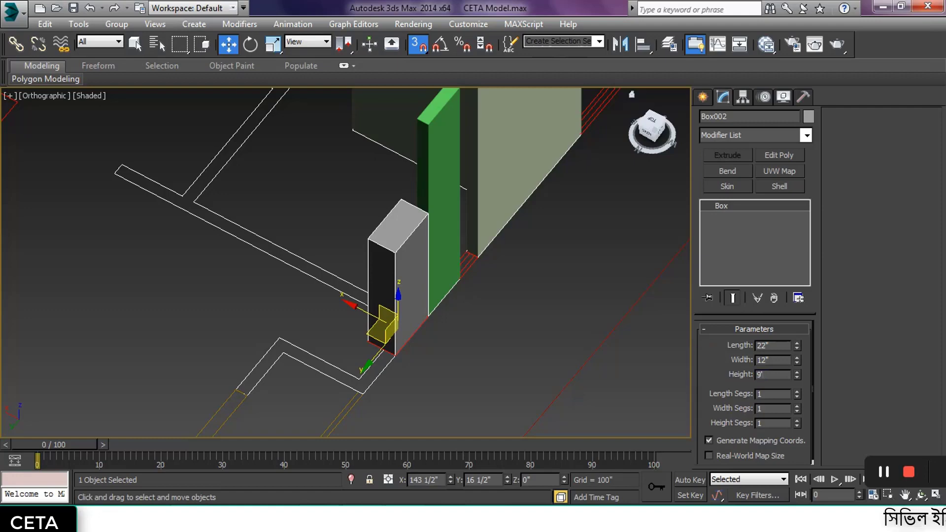
pyautogui.write('6')
pyautogui.press('Return')
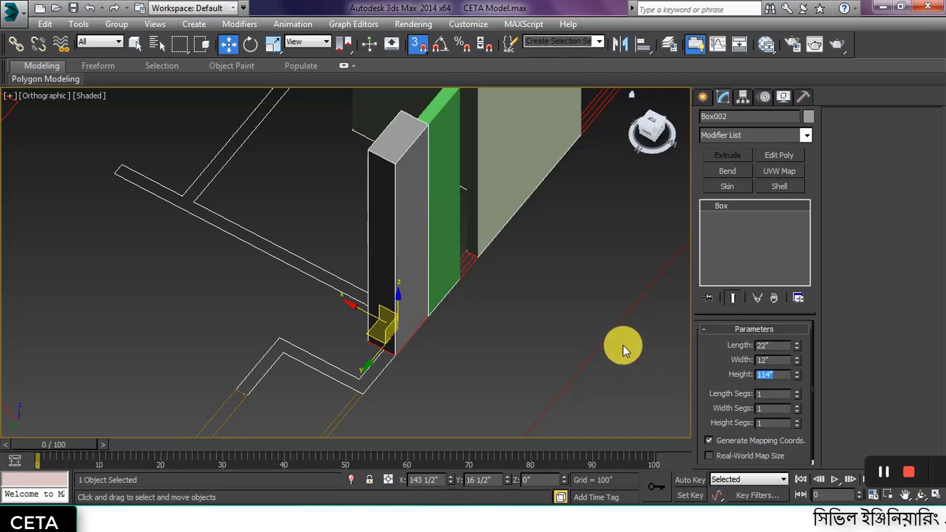
pyautogui.click(563, 315)
# Trace the zigzag wall between the new column and the balcony with a snapped, closed line through its eight corners.
pyautogui.moveTo(397, 186); pyautogui.dragTo(488, 196, button='middle')
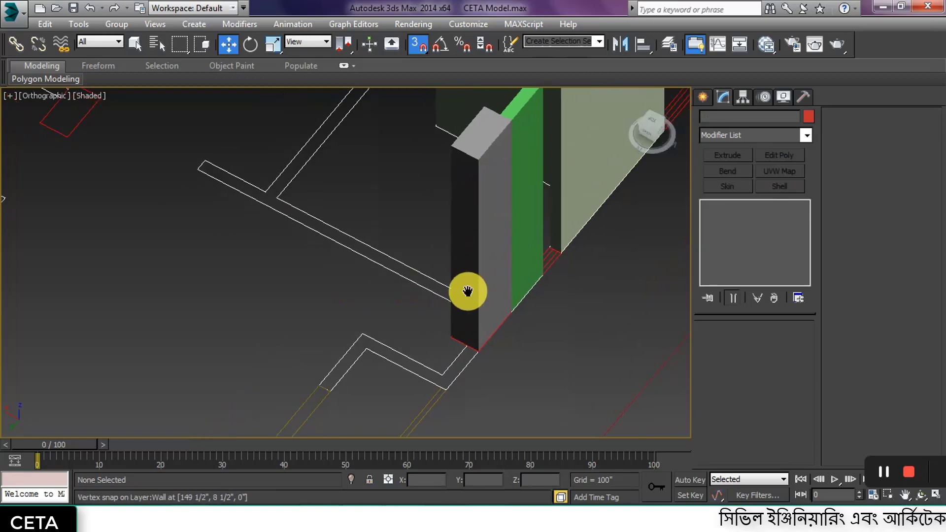
pyautogui.moveTo(468, 291); pyautogui.dragTo(386, 310, button='middle')
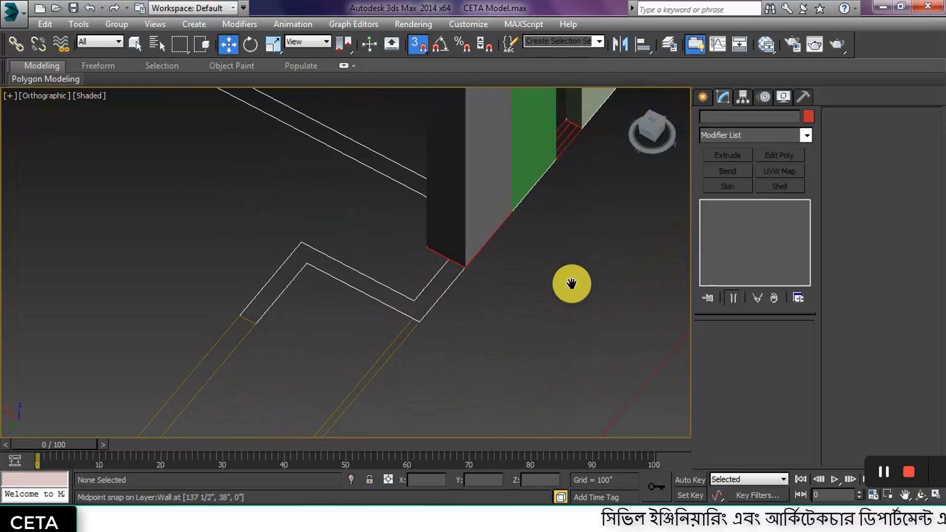
pyautogui.moveTo(571, 284); pyautogui.dragTo(582, 297, button='middle')
pyautogui.click(702, 94)
pyautogui.click(723, 119)
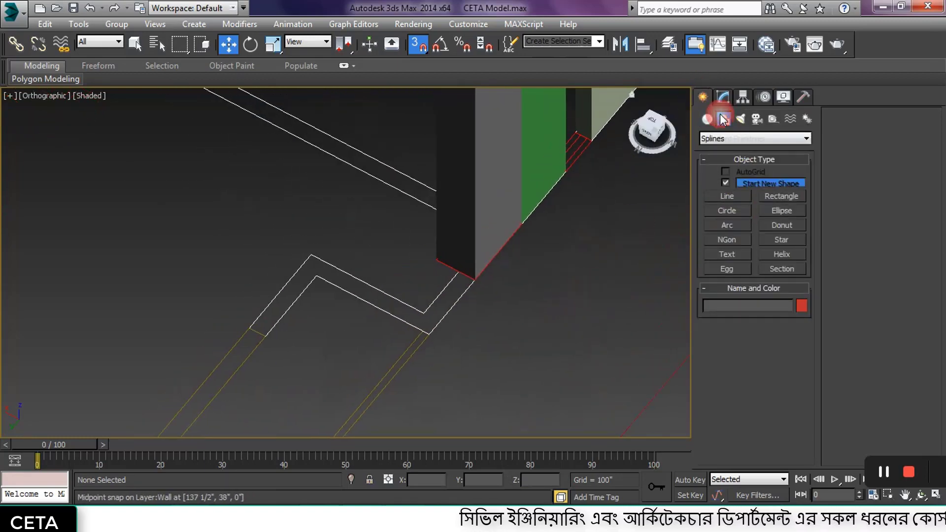
pyautogui.click(728, 196)
pyautogui.click(250, 327)
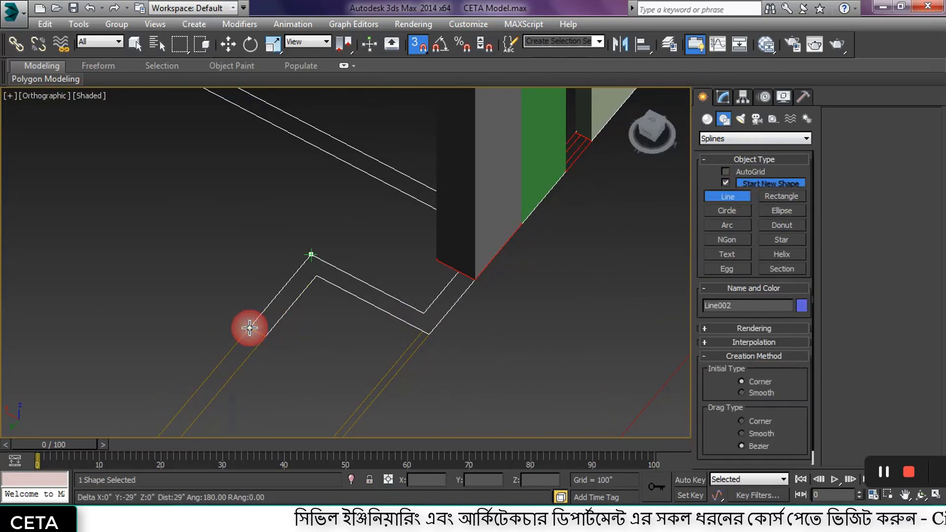
pyautogui.click(311, 255)
pyautogui.click(423, 313)
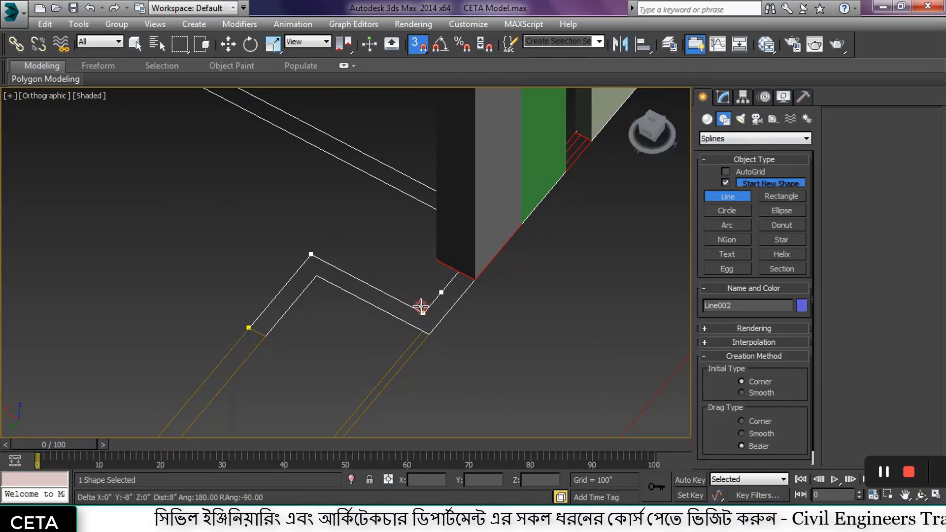
pyautogui.click(456, 271)
pyautogui.click(473, 277)
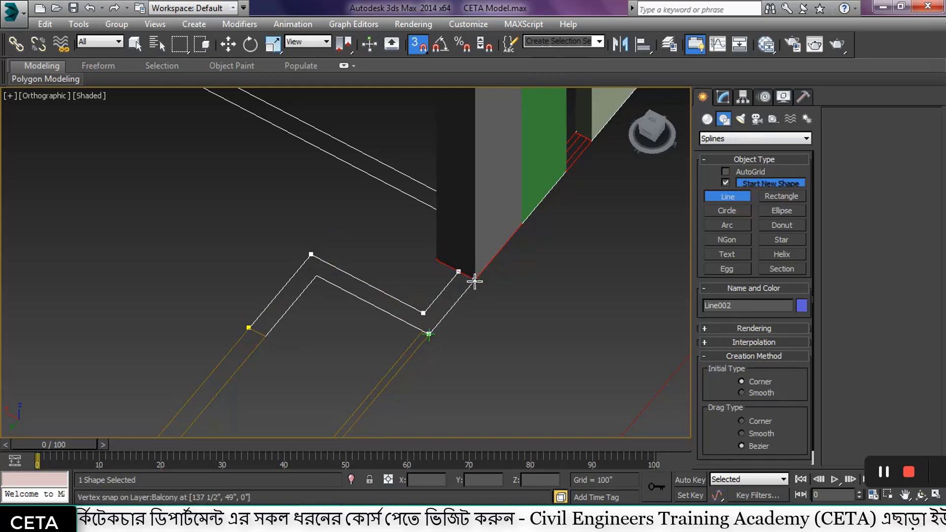
pyautogui.click(428, 334)
pyautogui.click(319, 278)
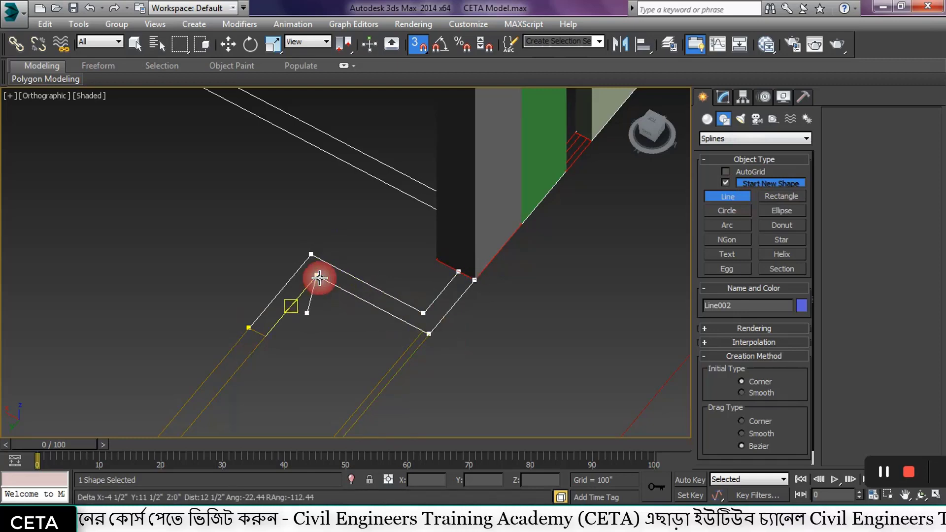
pyautogui.click(265, 336)
pyautogui.click(249, 328)
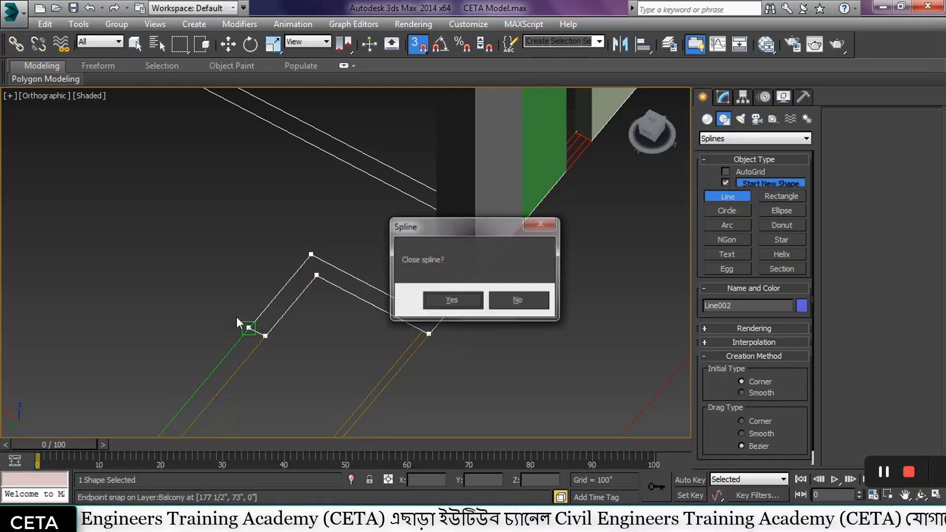
pyautogui.click(452, 300)
# Extrude the zigzag wall outline beside the new column to a height of 114".
pyautogui.click(723, 97)
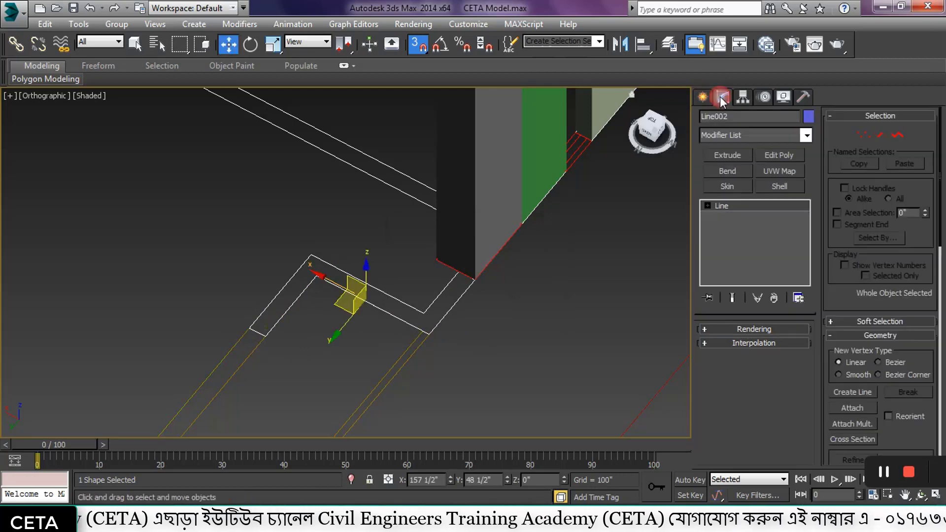
pyautogui.click(726, 153)
# Trace the matching zigzag wall at the balcony's other end, up to the red column outline, with a snapped, closed line.
pyautogui.moveTo(456, 357); pyautogui.dragTo(487, 213, button='middle')
pyautogui.scroll(-7, 507, 372)
pyautogui.scroll(5, 443, 272)
pyautogui.scroll(3, 382, 294)
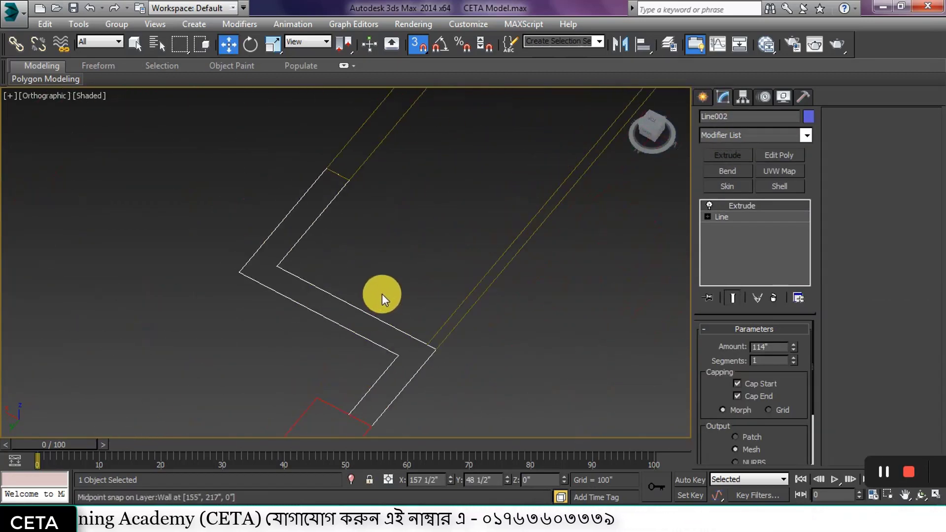
pyautogui.scroll(-2, 385, 293)
pyautogui.scroll(2, 306, 310)
pyautogui.moveTo(381, 316); pyautogui.dragTo(306, 293, button='middle')
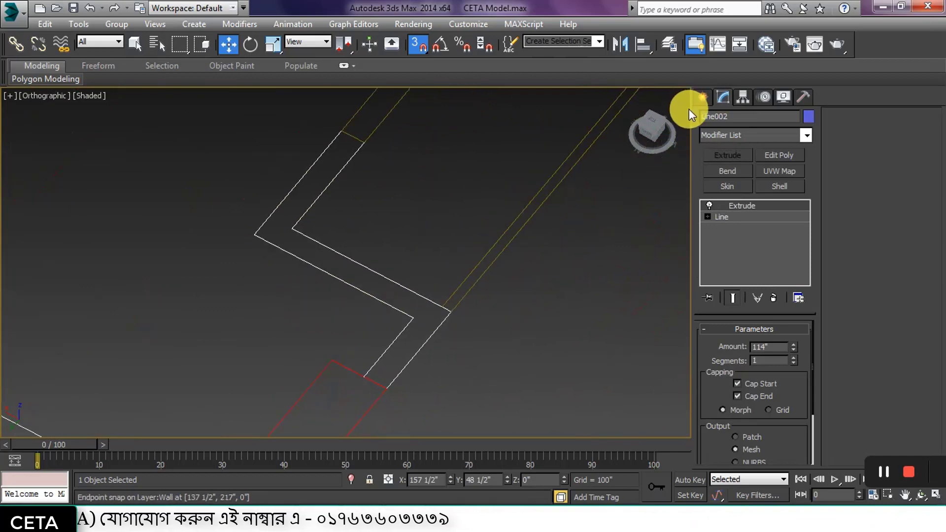
pyautogui.click(708, 96)
pyautogui.click(728, 197)
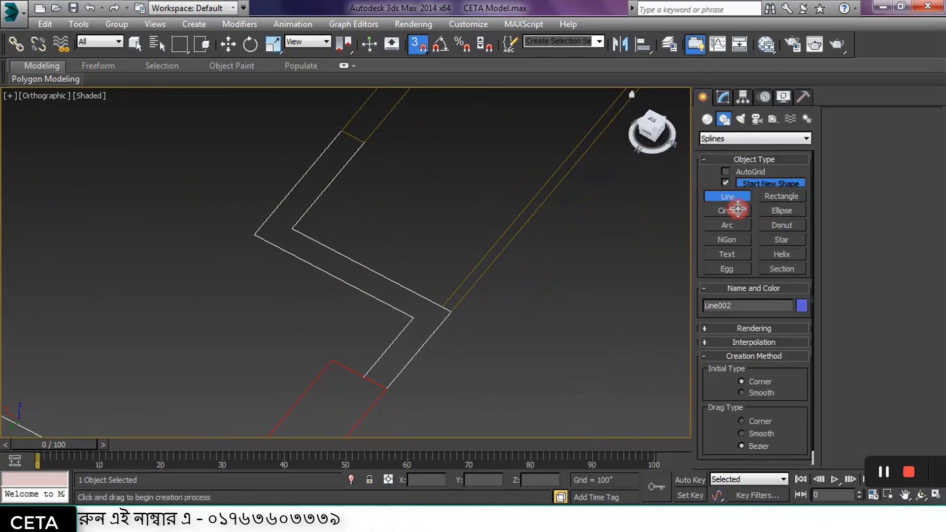
pyautogui.click(367, 148)
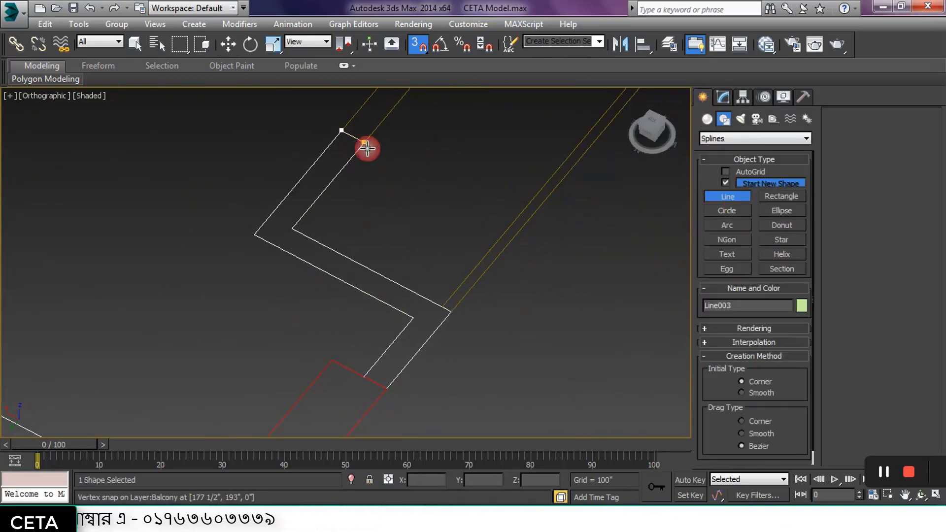
pyautogui.click(250, 233)
pyautogui.click(413, 318)
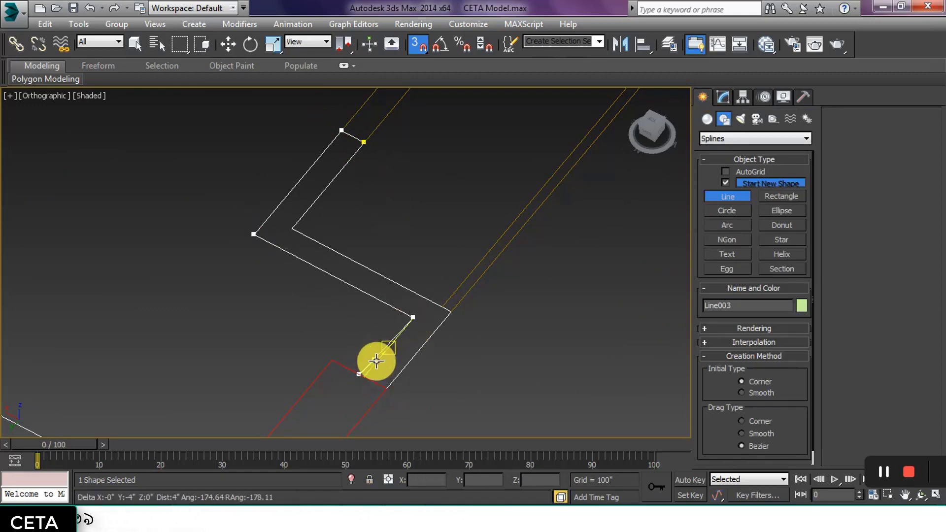
pyautogui.click(359, 374)
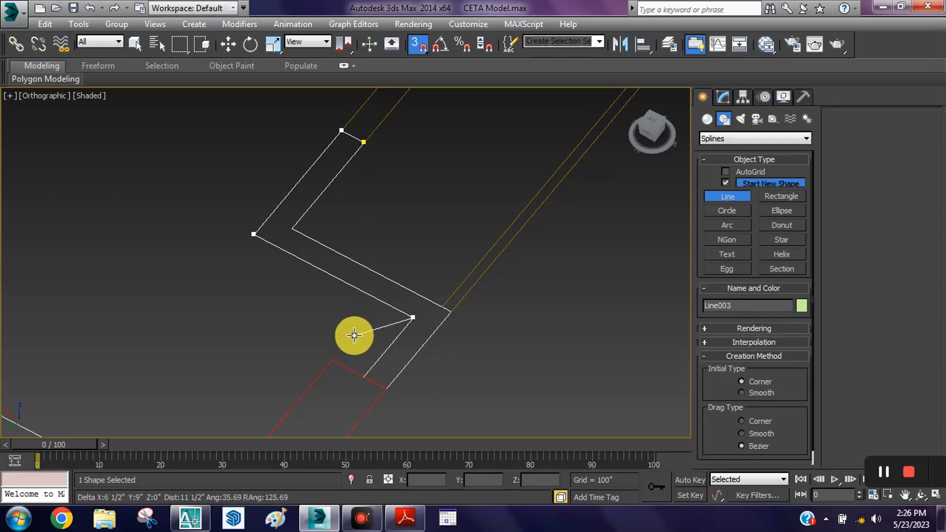
pyautogui.press('BackSpace')
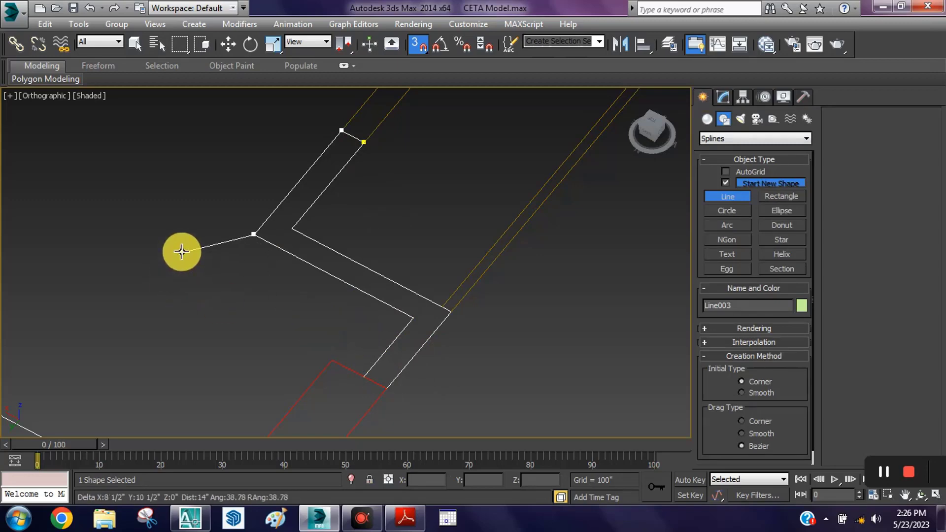
pyautogui.click(416, 317)
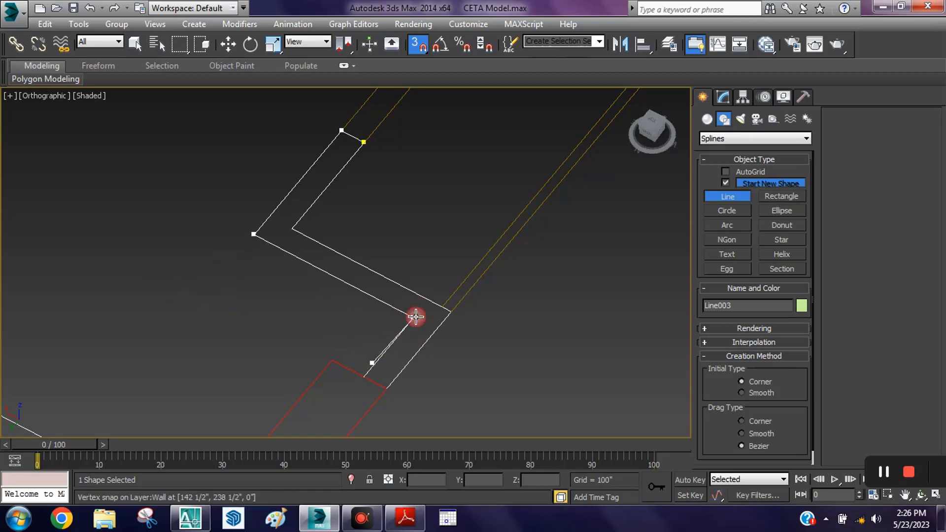
pyautogui.click(359, 375)
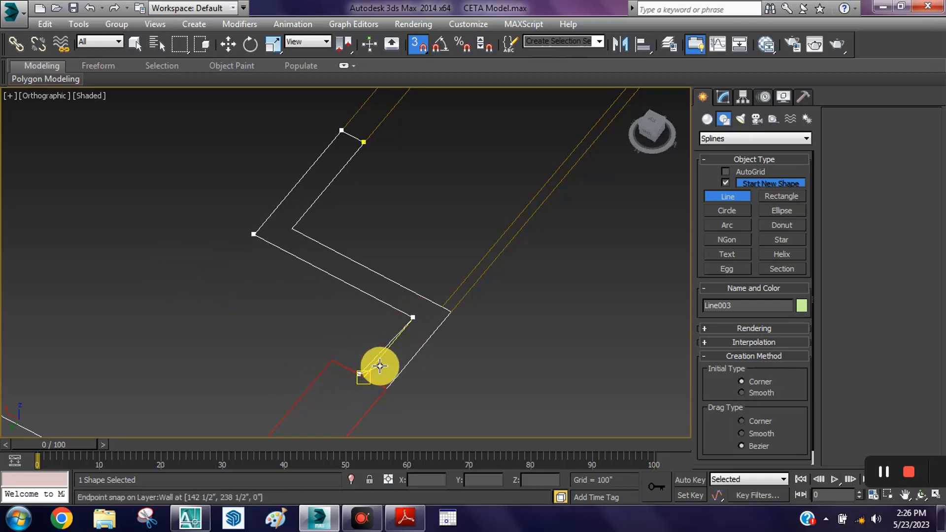
pyautogui.click(365, 376)
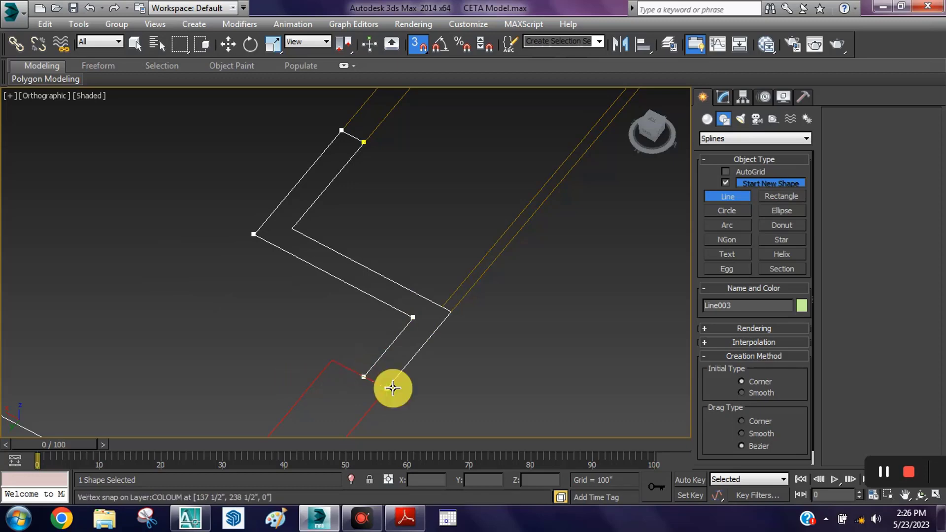
pyautogui.click(447, 315)
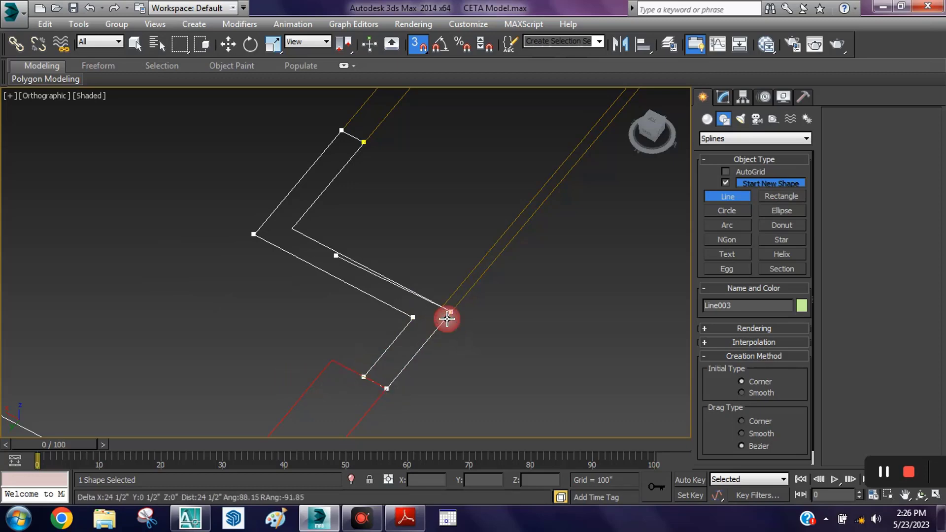
pyautogui.click(300, 233)
pyautogui.click(349, 138)
pyautogui.click(451, 301)
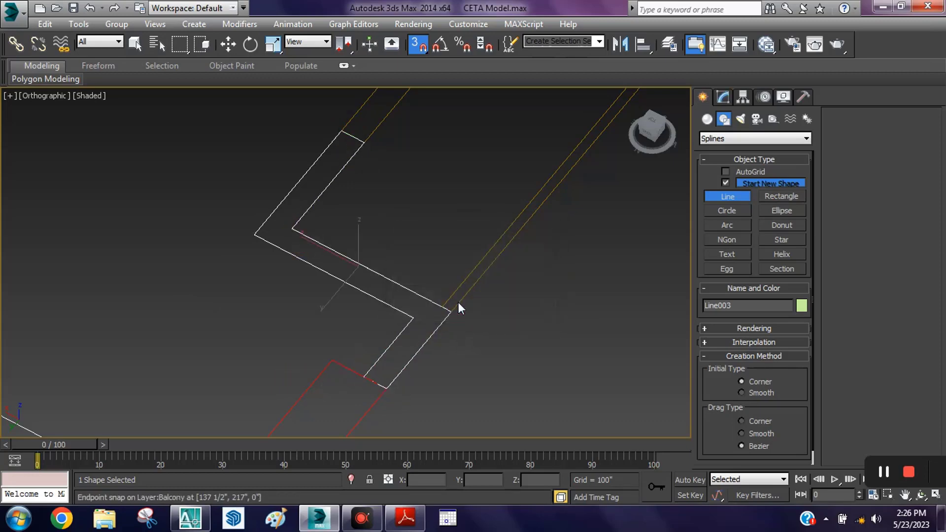
# Extrude the second zigzag wall outline, at the balcony's other end, to a height of 114".
pyautogui.click(718, 102)
pyautogui.click(723, 154)
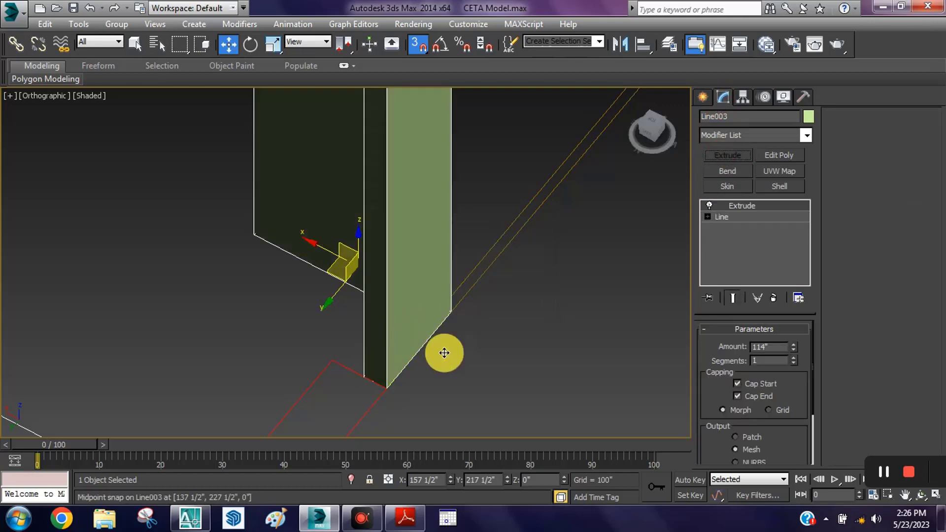
pyautogui.moveTo(482, 344); pyautogui.dragTo(431, 360, button='middle')
pyautogui.moveTo(928, 474)
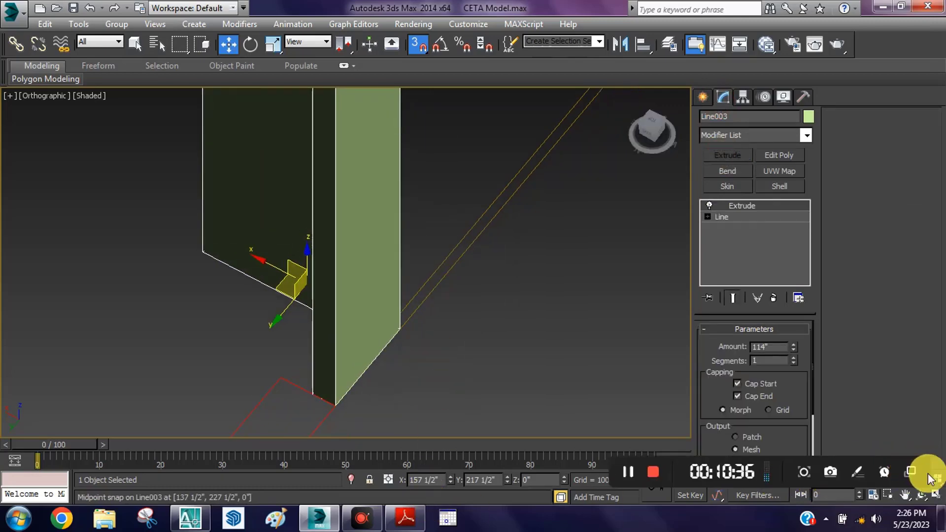